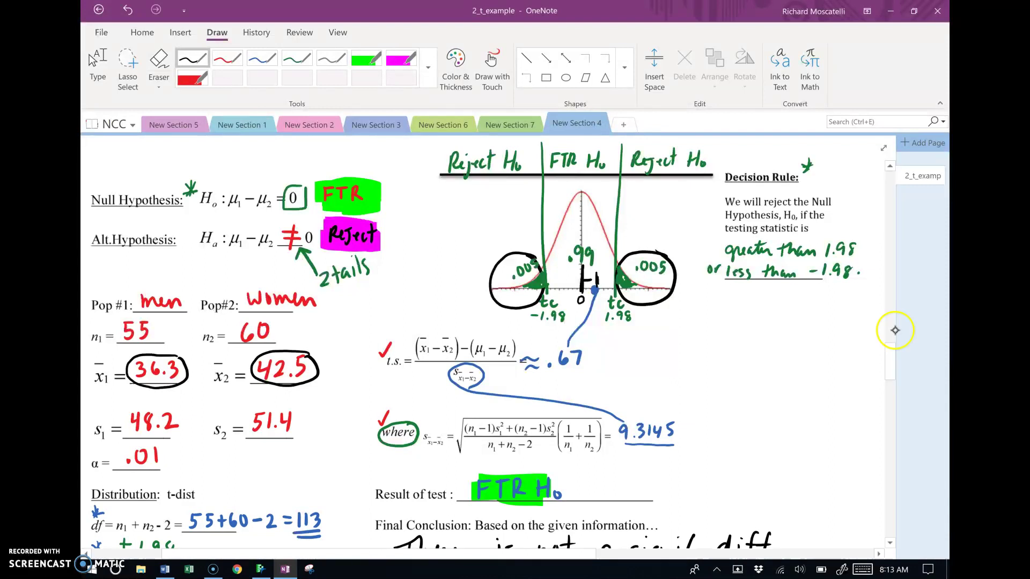
- Ink a short dash after 'FTR H0' on the Result of test line, then scroll back up to the question
{"action": "left_click_drag", "start_coordinate": [891, 352], "coordinate": [887, 228]}
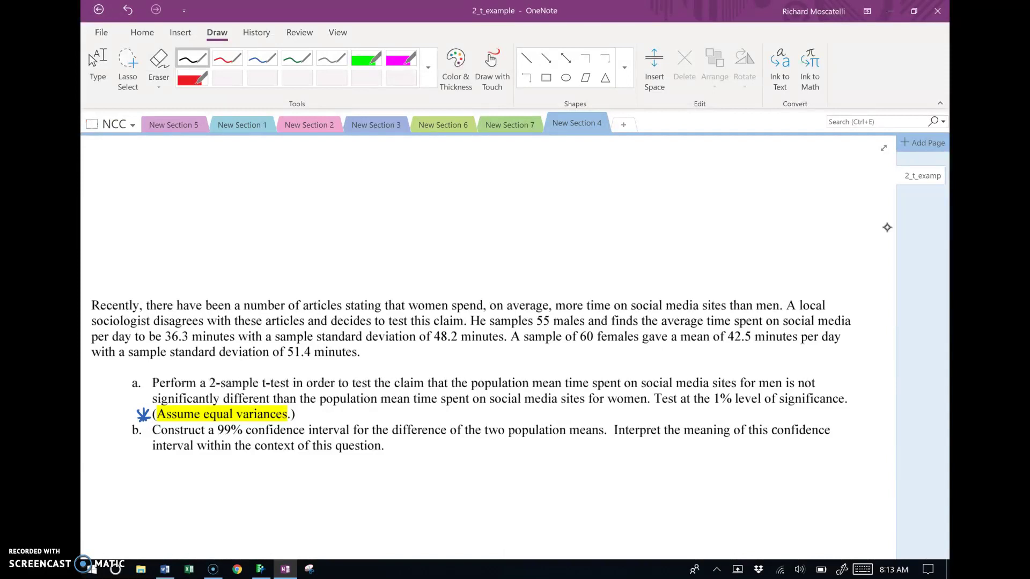
{"action": "left_click_drag", "start_coordinate": [889, 227], "coordinate": [885, 372]}
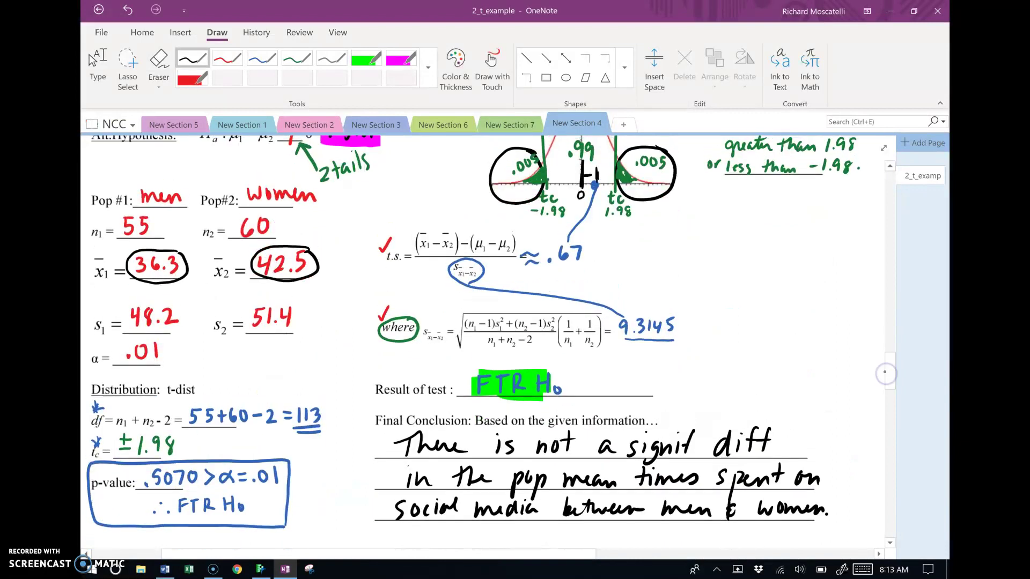
{"action": "left_click_drag", "start_coordinate": [572, 379], "coordinate": [586, 378]}
{"action": "mouse_move", "coordinate": [891, 374]}
{"action": "left_mouse_down"}
{"action": "mouse_move", "coordinate": [891, 344]}
{"action": "mouse_move", "coordinate": [892, 360]}
{"action": "left_mouse_up"}
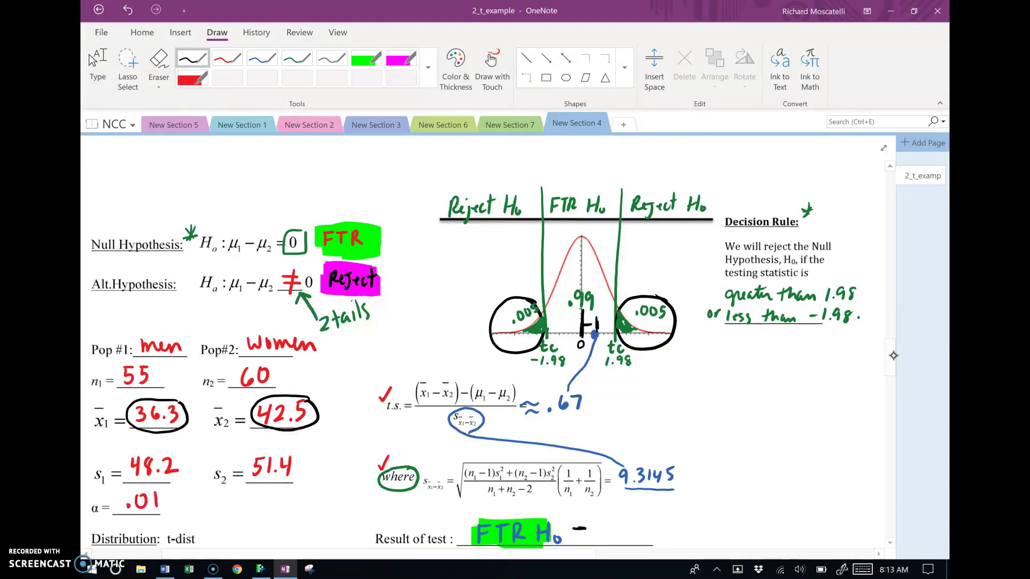
{"action": "left_click_drag", "start_coordinate": [893, 355], "coordinate": [894, 236]}
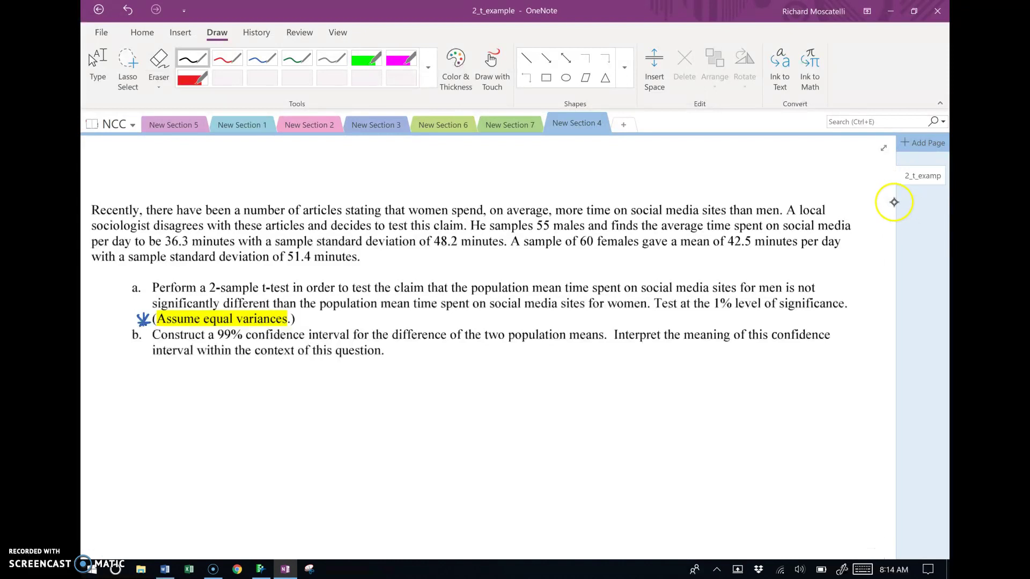
- Circle H₀ and μ1−μ2 in the null hypothesis, star the x̄2 label, and scroll to 4b
{"action": "left_click_drag", "start_coordinate": [894, 230], "coordinate": [886, 355]}
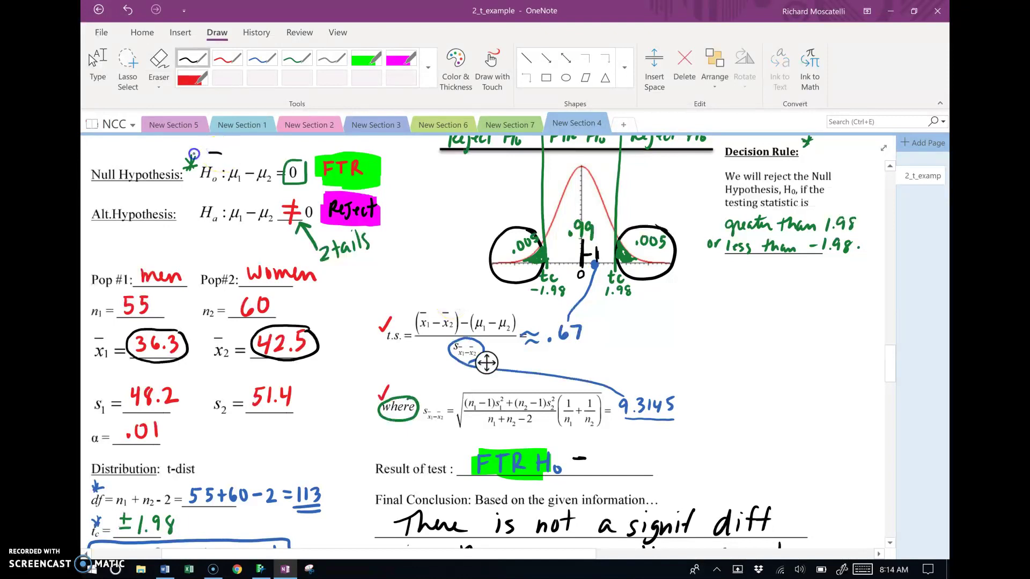
{"action": "mouse_move", "coordinate": [220, 153]}
{"action": "left_mouse_down"}
{"action": "mouse_move", "coordinate": [215, 188]}
{"action": "mouse_move", "coordinate": [290, 191]}
{"action": "mouse_move", "coordinate": [322, 175]}
{"action": "mouse_move", "coordinate": [277, 147]}
{"action": "mouse_move", "coordinate": [218, 152]}
{"action": "left_mouse_up"}
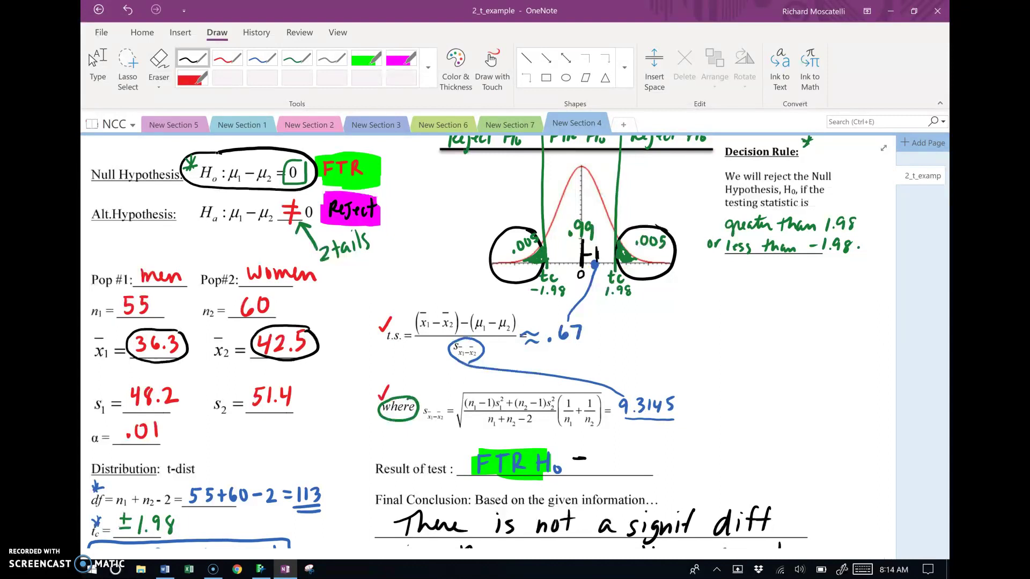
{"action": "mouse_move", "coordinate": [247, 161]}
{"action": "left_mouse_down"}
{"action": "mouse_move", "coordinate": [229, 185]}
{"action": "mouse_move", "coordinate": [273, 187]}
{"action": "mouse_move", "coordinate": [267, 165]}
{"action": "mouse_move", "coordinate": [295, 182]}
{"action": "left_mouse_up"}
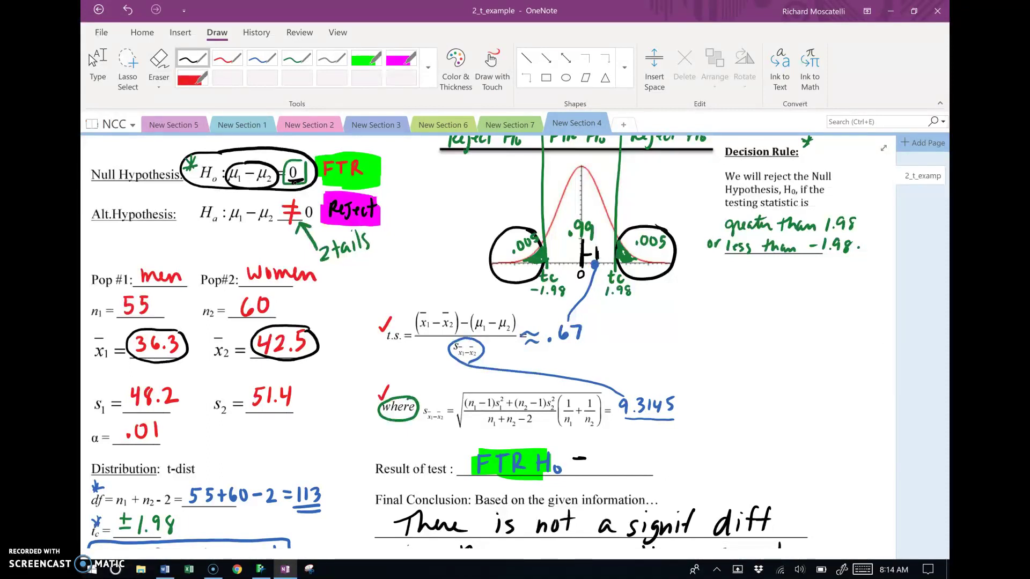
{"action": "mouse_move", "coordinate": [205, 332]}
{"action": "left_mouse_down"}
{"action": "mouse_move", "coordinate": [207, 359]}
{"action": "mouse_move", "coordinate": [216, 353]}
{"action": "mouse_move", "coordinate": [197, 358]}
{"action": "mouse_move", "coordinate": [215, 347]}
{"action": "left_mouse_up"}
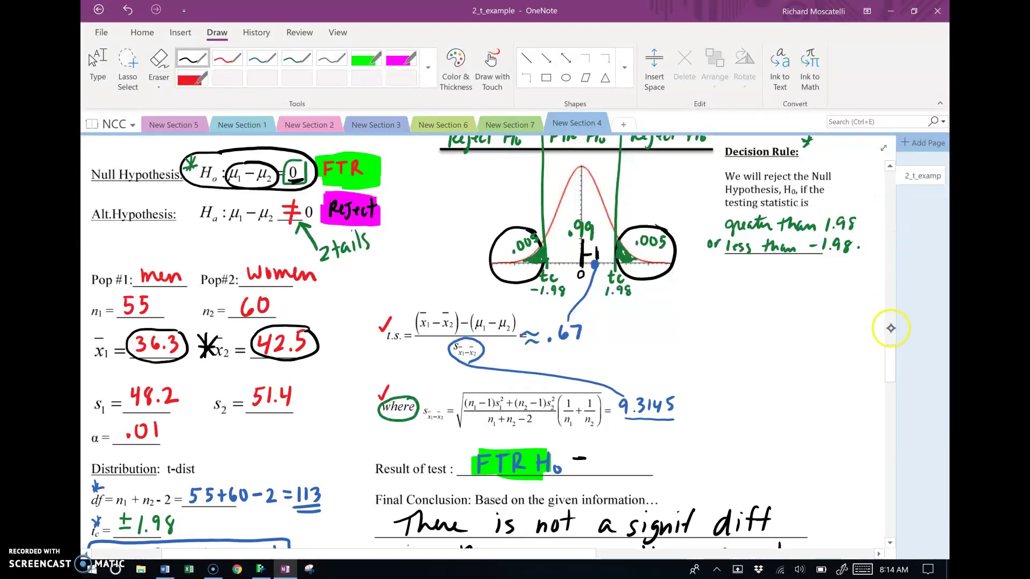
{"action": "left_click_drag", "start_coordinate": [892, 377], "coordinate": [882, 462]}
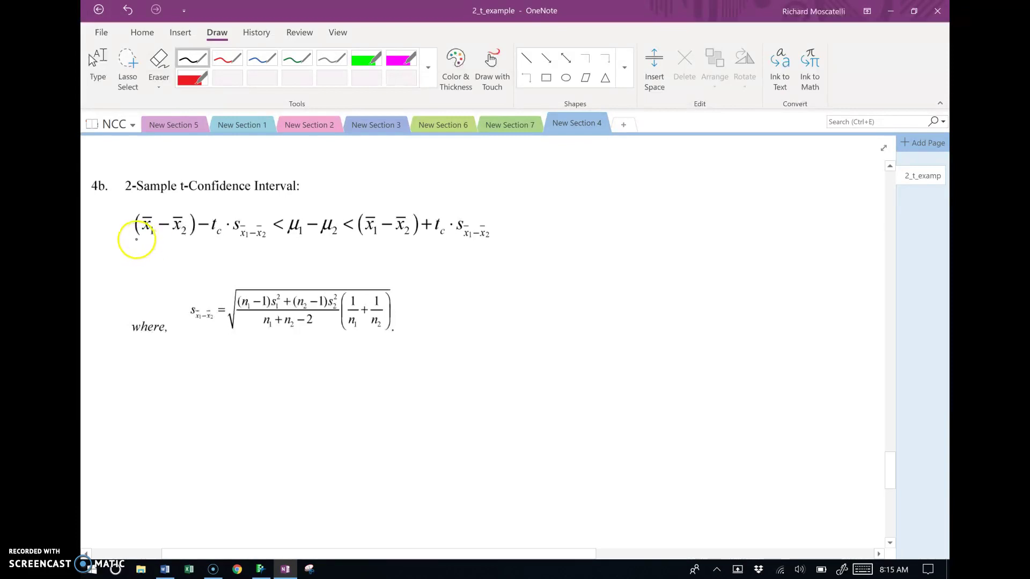
- Bracket both interval bounds, label each t_c·s term E, and circle μ1−μ2 and both (x̄1−x̄2)
{"action": "mouse_move", "coordinate": [136, 239]}
{"action": "left_mouse_down"}
{"action": "mouse_move", "coordinate": [207, 247]}
{"action": "mouse_move", "coordinate": [271, 237]}
{"action": "left_mouse_up"}
{"action": "left_click_drag", "start_coordinate": [359, 237], "coordinate": [491, 243]}
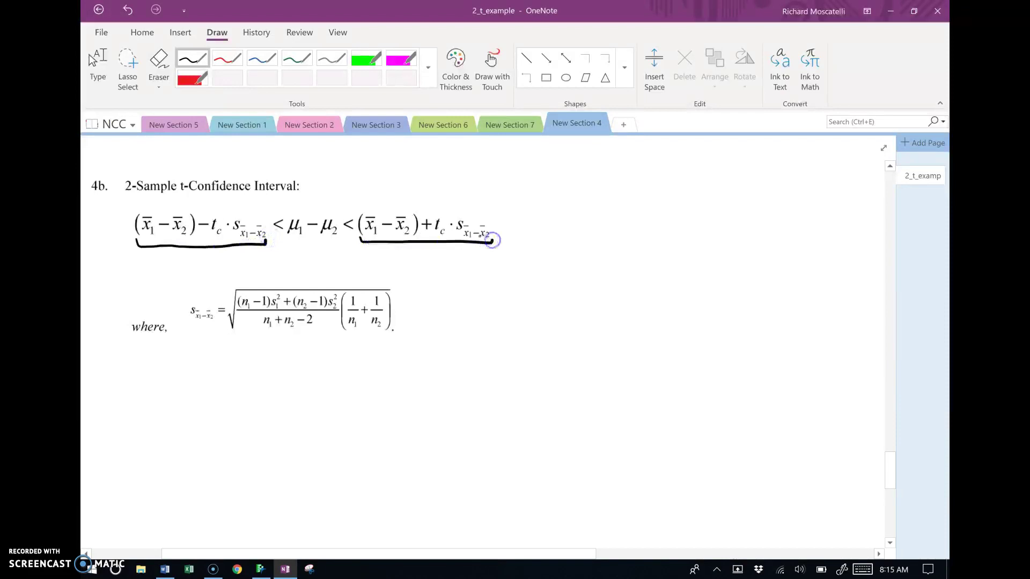
{"action": "mouse_move", "coordinate": [335, 211]}
{"action": "left_mouse_down"}
{"action": "mouse_move", "coordinate": [295, 210]}
{"action": "mouse_move", "coordinate": [285, 232]}
{"action": "mouse_move", "coordinate": [319, 245]}
{"action": "mouse_move", "coordinate": [343, 236]}
{"action": "mouse_move", "coordinate": [334, 211]}
{"action": "left_mouse_up"}
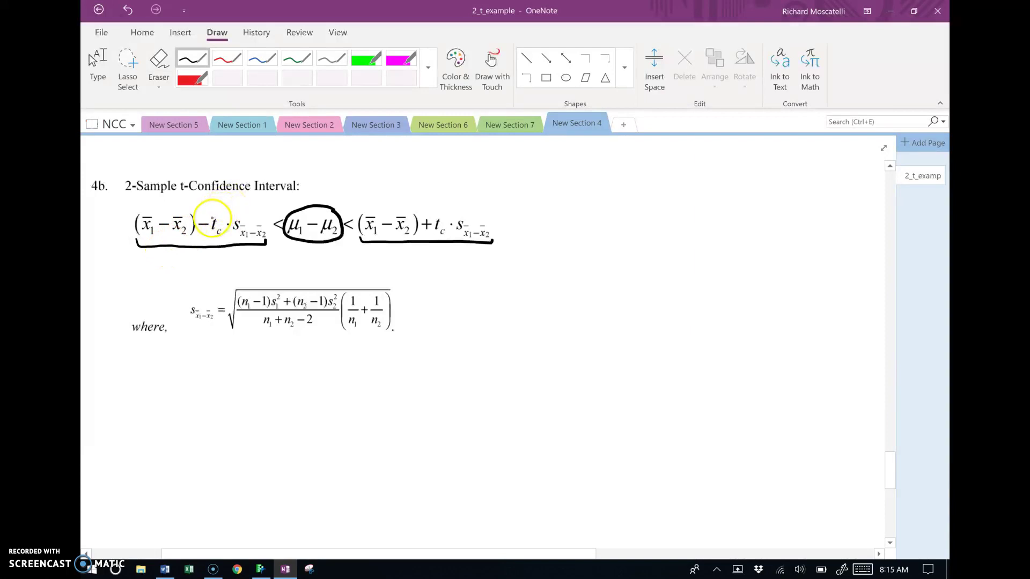
{"action": "mouse_move", "coordinate": [211, 222]}
{"action": "left_mouse_down"}
{"action": "mouse_move", "coordinate": [266, 217]}
{"action": "mouse_move", "coordinate": [267, 236]}
{"action": "left_mouse_up"}
{"action": "left_click_drag", "start_coordinate": [231, 198], "coordinate": [235, 199]}
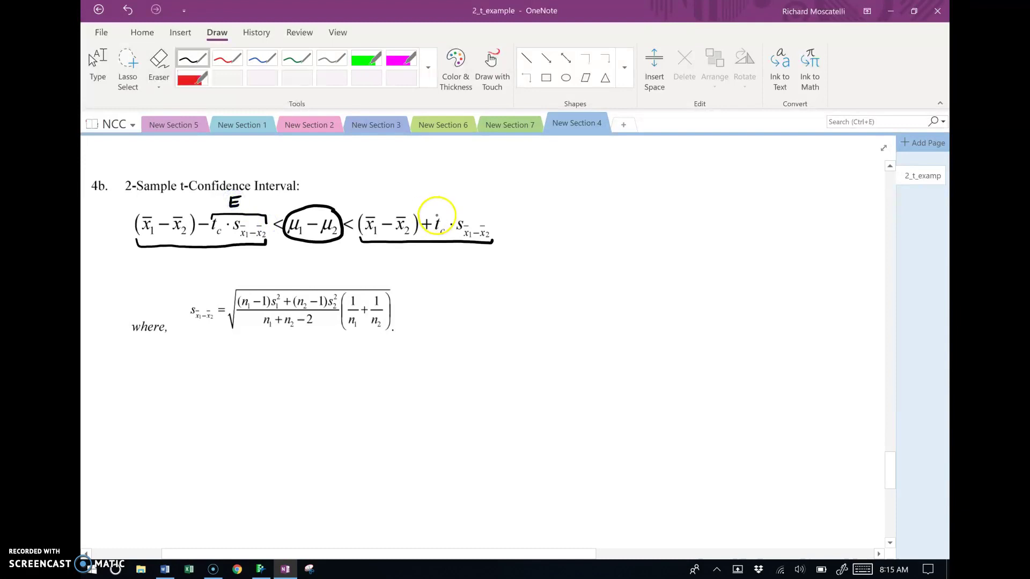
{"action": "mouse_move", "coordinate": [437, 232]}
{"action": "left_mouse_down"}
{"action": "mouse_move", "coordinate": [449, 209]}
{"action": "mouse_move", "coordinate": [493, 219]}
{"action": "mouse_move", "coordinate": [461, 192]}
{"action": "left_mouse_up"}
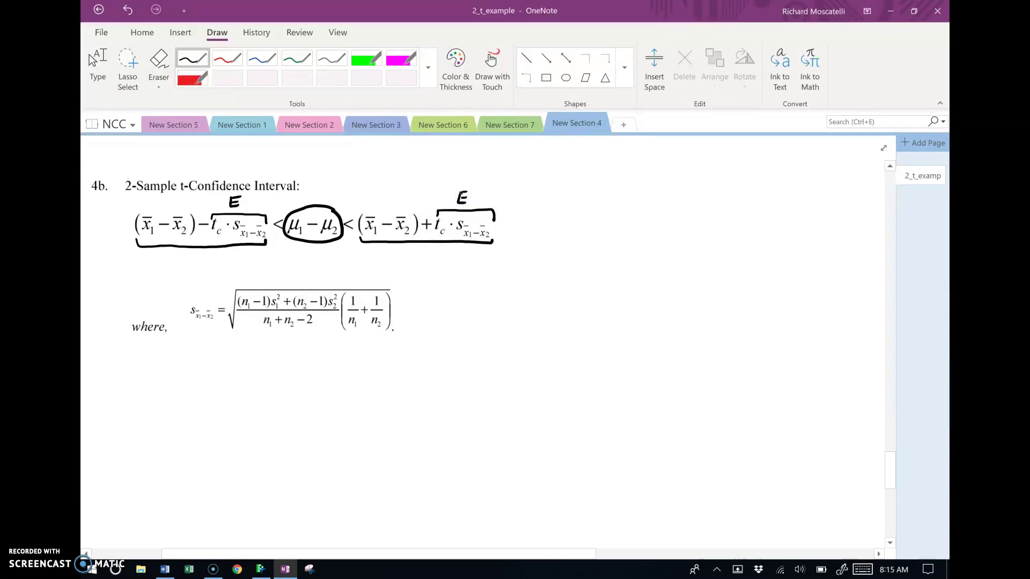
{"action": "mouse_move", "coordinate": [161, 236]}
{"action": "left_mouse_down"}
{"action": "mouse_move", "coordinate": [185, 231]}
{"action": "mouse_move", "coordinate": [187, 210]}
{"action": "mouse_move", "coordinate": [153, 206]}
{"action": "mouse_move", "coordinate": [163, 239]}
{"action": "left_mouse_up"}
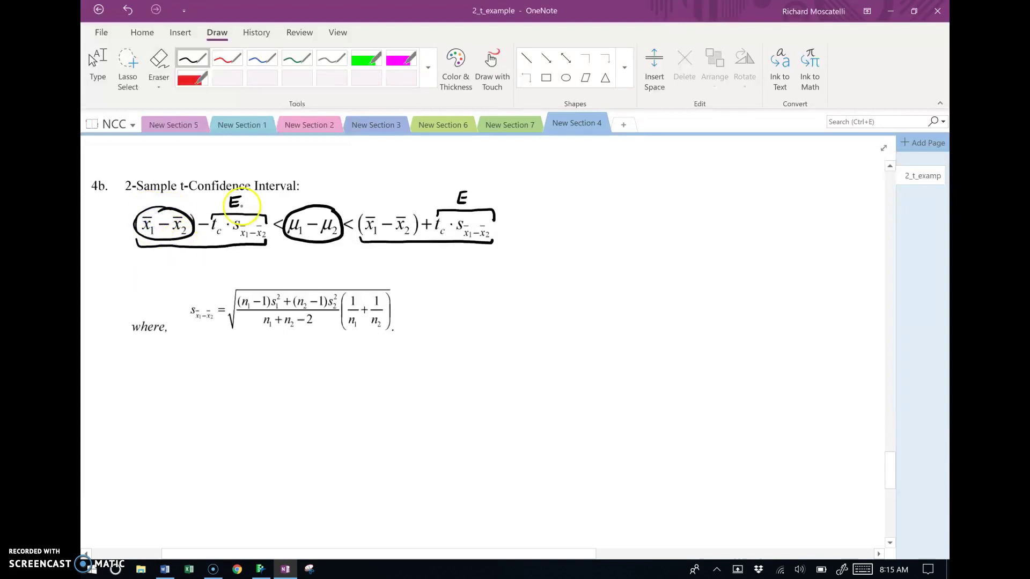
{"action": "mouse_move", "coordinate": [393, 211]}
{"action": "left_mouse_down"}
{"action": "mouse_move", "coordinate": [414, 236]}
{"action": "mouse_move", "coordinate": [378, 208]}
{"action": "left_mouse_up"}
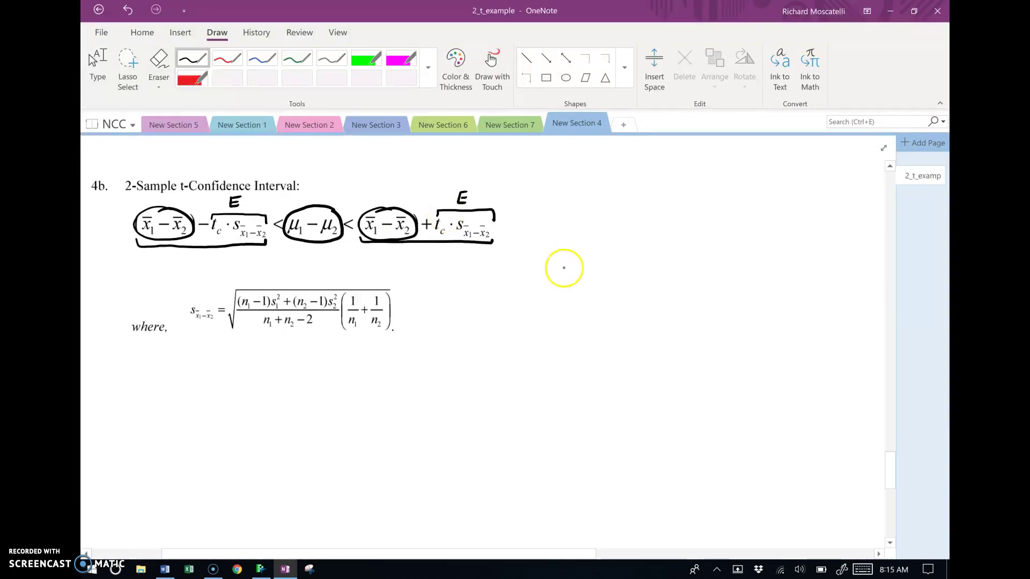
- Handwrite the interval form (x̄1−x̄2) ± t_c·s and circle s in the where formula
{"action": "mouse_move", "coordinate": [566, 255]}
{"action": "left_mouse_down"}
{"action": "mouse_move", "coordinate": [563, 294]}
{"action": "mouse_move", "coordinate": [587, 280]}
{"action": "mouse_move", "coordinate": [589, 264]}
{"action": "mouse_move", "coordinate": [597, 293]}
{"action": "mouse_move", "coordinate": [616, 275]}
{"action": "mouse_move", "coordinate": [645, 286]}
{"action": "mouse_move", "coordinate": [628, 284]}
{"action": "mouse_move", "coordinate": [640, 262]}
{"action": "mouse_move", "coordinate": [657, 287]}
{"action": "left_mouse_up"}
{"action": "left_click_drag", "start_coordinate": [658, 250], "coordinate": [653, 292]}
{"action": "left_click_drag", "start_coordinate": [678, 256], "coordinate": [678, 272]}
{"action": "mouse_move", "coordinate": [670, 263]}
{"action": "left_mouse_down"}
{"action": "mouse_move", "coordinate": [687, 262]}
{"action": "mouse_move", "coordinate": [687, 276]}
{"action": "mouse_move", "coordinate": [705, 282]}
{"action": "mouse_move", "coordinate": [709, 266]}
{"action": "mouse_move", "coordinate": [721, 288]}
{"action": "left_mouse_up"}
{"action": "left_click", "coordinate": [717, 280]}
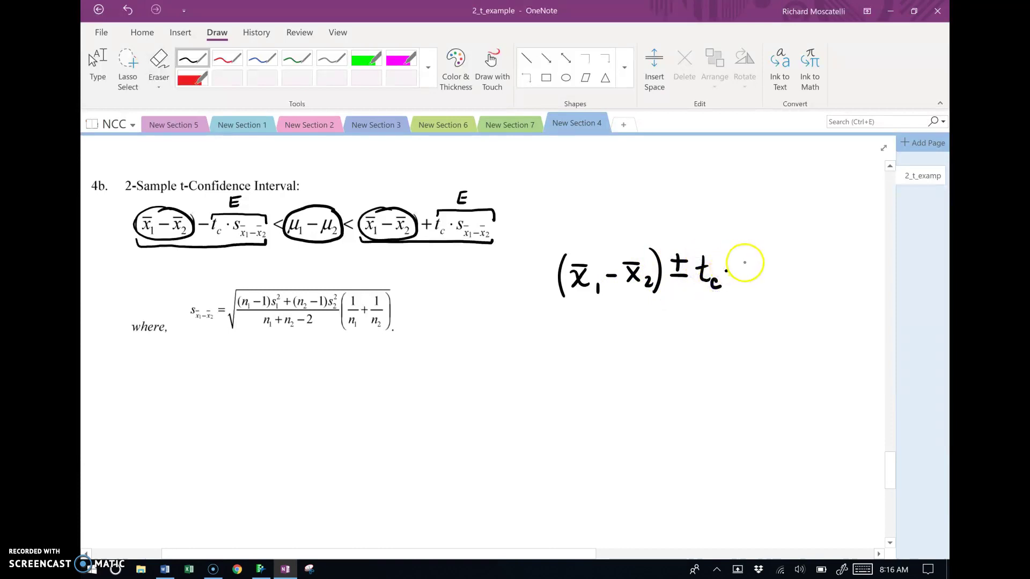
{"action": "mouse_move", "coordinate": [749, 261]}
{"action": "left_mouse_down"}
{"action": "mouse_move", "coordinate": [739, 280]}
{"action": "mouse_move", "coordinate": [790, 289]}
{"action": "mouse_move", "coordinate": [754, 280]}
{"action": "left_mouse_up"}
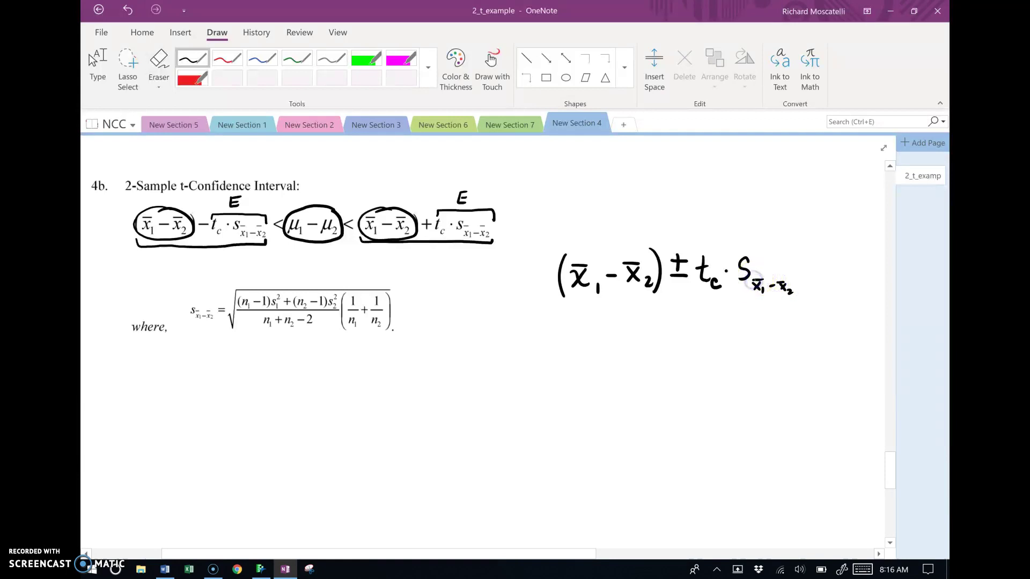
{"action": "mouse_move", "coordinate": [212, 296]}
{"action": "left_mouse_down"}
{"action": "mouse_move", "coordinate": [182, 303]}
{"action": "mouse_move", "coordinate": [197, 330]}
{"action": "mouse_move", "coordinate": [214, 301]}
{"action": "mouse_move", "coordinate": [193, 299]}
{"action": "left_mouse_up"}
- Write the substituted means (36.3−42.5) ± followed by the critical value 1.98
{"action": "left_click_drag", "start_coordinate": [471, 340], "coordinate": [474, 382]}
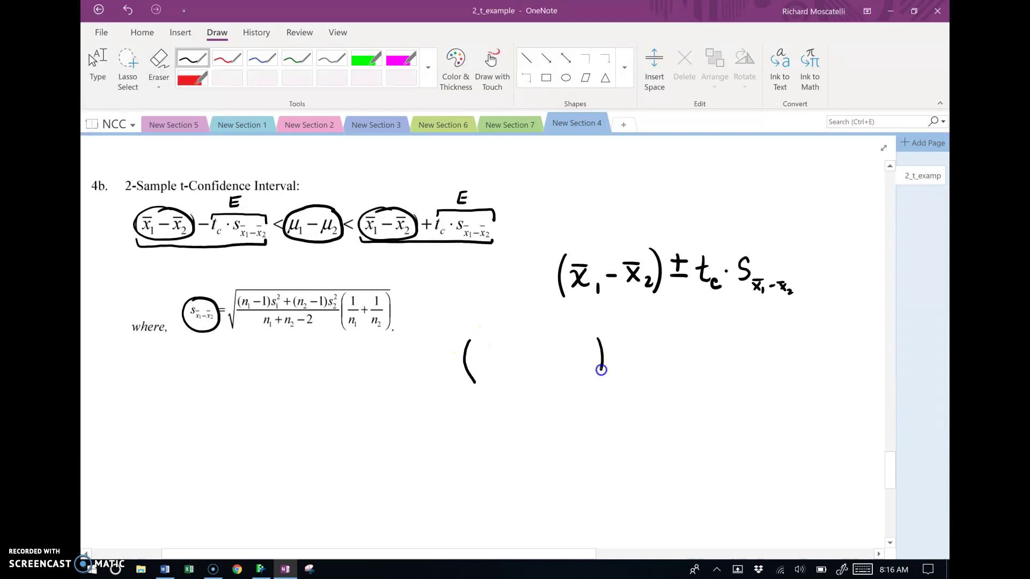
{"action": "left_click_drag", "start_coordinate": [600, 371], "coordinate": [598, 381]}
{"action": "mouse_move", "coordinate": [477, 357]}
{"action": "left_mouse_down"}
{"action": "mouse_move", "coordinate": [479, 375]}
{"action": "mouse_move", "coordinate": [532, 363]}
{"action": "mouse_move", "coordinate": [571, 373]}
{"action": "mouse_move", "coordinate": [581, 353]}
{"action": "mouse_move", "coordinate": [617, 362]}
{"action": "left_mouse_up"}
{"action": "left_click", "coordinate": [498, 371]}
{"action": "left_click_drag", "start_coordinate": [611, 356], "coordinate": [624, 365]}
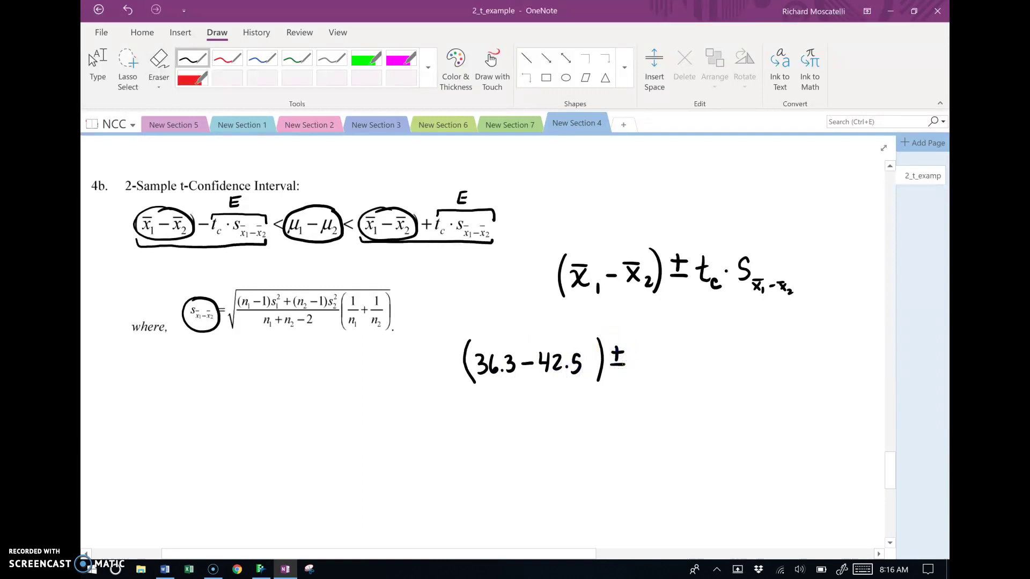
{"action": "mouse_move", "coordinate": [887, 468]}
{"action": "left_mouse_down"}
{"action": "mouse_move", "coordinate": [894, 369]}
{"action": "mouse_move", "coordinate": [894, 379]}
{"action": "left_mouse_up"}
{"action": "mouse_move", "coordinate": [185, 383]}
{"action": "left_mouse_down"}
{"action": "mouse_move", "coordinate": [124, 375]}
{"action": "mouse_move", "coordinate": [131, 415]}
{"action": "mouse_move", "coordinate": [188, 394]}
{"action": "mouse_move", "coordinate": [183, 382]}
{"action": "left_mouse_up"}
{"action": "left_click_drag", "start_coordinate": [895, 370], "coordinate": [890, 465]}
{"action": "mouse_move", "coordinate": [638, 388]}
{"action": "left_mouse_down"}
{"action": "mouse_move", "coordinate": [637, 409]}
{"action": "mouse_move", "coordinate": [667, 408]}
{"action": "mouse_move", "coordinate": [673, 387]}
{"action": "mouse_move", "coordinate": [687, 417]}
{"action": "left_mouse_up"}
{"action": "left_click", "coordinate": [645, 406]}
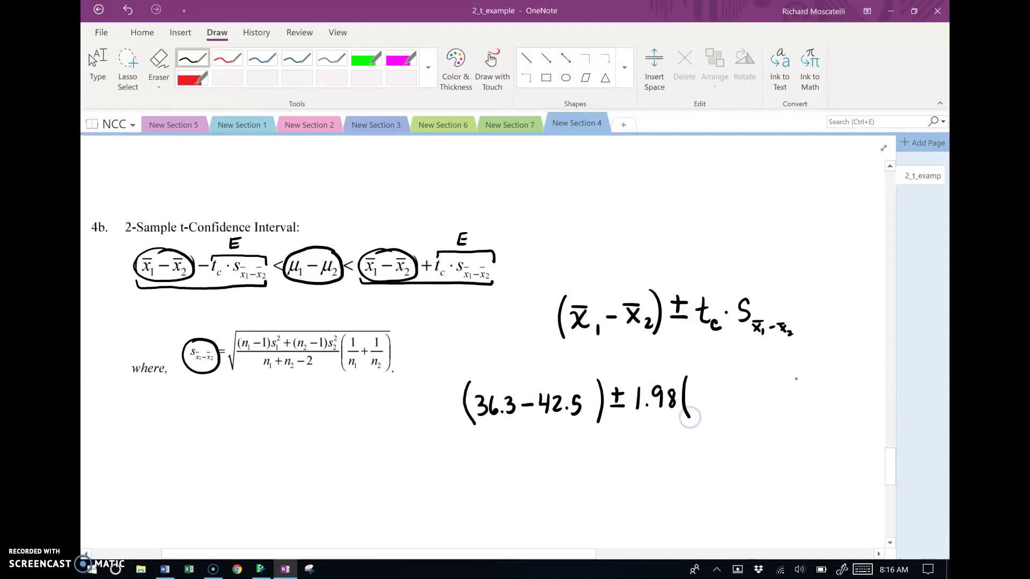
- Write the standard error (9.3145) after 1.98
{"action": "left_click_drag", "start_coordinate": [787, 358], "coordinate": [788, 414]}
{"action": "left_click_drag", "start_coordinate": [891, 465], "coordinate": [894, 372]}
{"action": "mouse_move", "coordinate": [677, 250]}
{"action": "left_mouse_down"}
{"action": "mouse_move", "coordinate": [612, 280]}
{"action": "mouse_move", "coordinate": [686, 258]}
{"action": "mouse_move", "coordinate": [670, 256]}
{"action": "left_mouse_up"}
{"action": "left_click_drag", "start_coordinate": [890, 374], "coordinate": [885, 472]}
{"action": "mouse_move", "coordinate": [711, 347]}
{"action": "left_mouse_down"}
{"action": "mouse_move", "coordinate": [699, 354]}
{"action": "mouse_move", "coordinate": [706, 369]}
{"action": "mouse_move", "coordinate": [725, 357]}
{"action": "mouse_move", "coordinate": [718, 369]}
{"action": "left_mouse_up"}
{"action": "left_click", "coordinate": [716, 366]}
{"action": "mouse_move", "coordinate": [736, 347]}
{"action": "left_mouse_down"}
{"action": "mouse_move", "coordinate": [738, 365]}
{"action": "mouse_move", "coordinate": [756, 358]}
{"action": "left_mouse_up"}
{"action": "left_click_drag", "start_coordinate": [752, 347], "coordinate": [756, 367]}
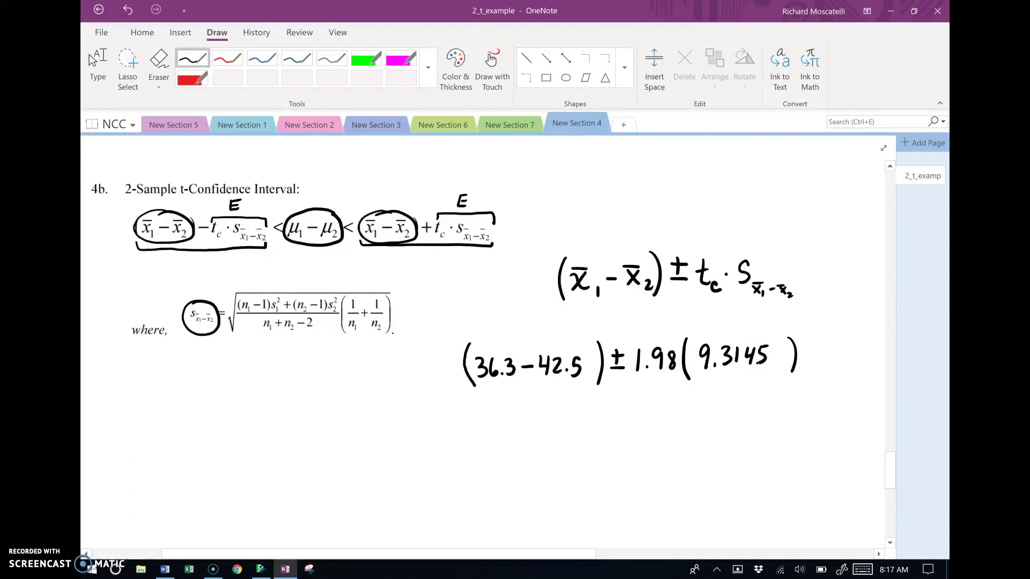
- Highlight μ1−μ2 and the expression (36.3−42.5) ± 1.98(9.3145) in green
{"action": "left_click", "coordinate": [366, 59]}
{"action": "mouse_move", "coordinate": [298, 207]}
{"action": "left_mouse_down"}
{"action": "mouse_move", "coordinate": [322, 233]}
{"action": "mouse_move", "coordinate": [293, 242]}
{"action": "mouse_move", "coordinate": [334, 229]}
{"action": "mouse_move", "coordinate": [279, 228]}
{"action": "mouse_move", "coordinate": [348, 229]}
{"action": "left_mouse_up"}
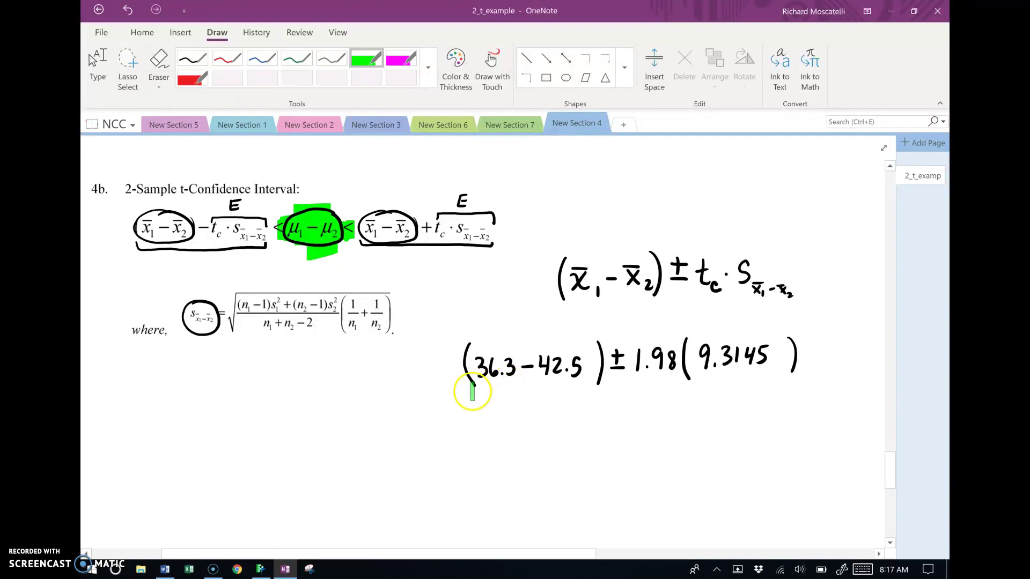
{"action": "left_click_drag", "start_coordinate": [462, 370], "coordinate": [784, 363]}
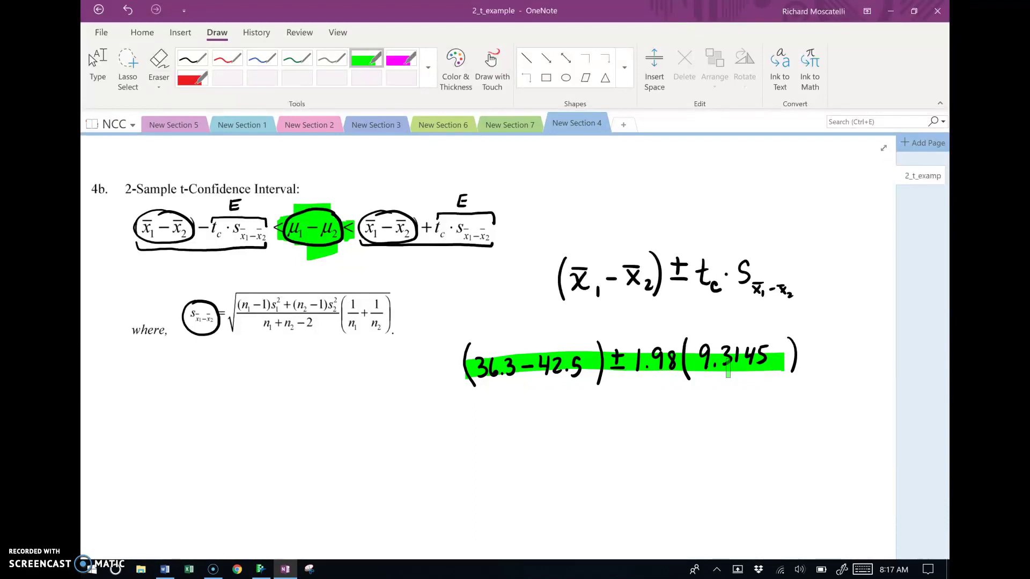
- In JMP Pro, start the Confidence Interval for Difference Two Means calculator with Summary Statistics input
{"action": "left_click", "coordinate": [261, 569]}
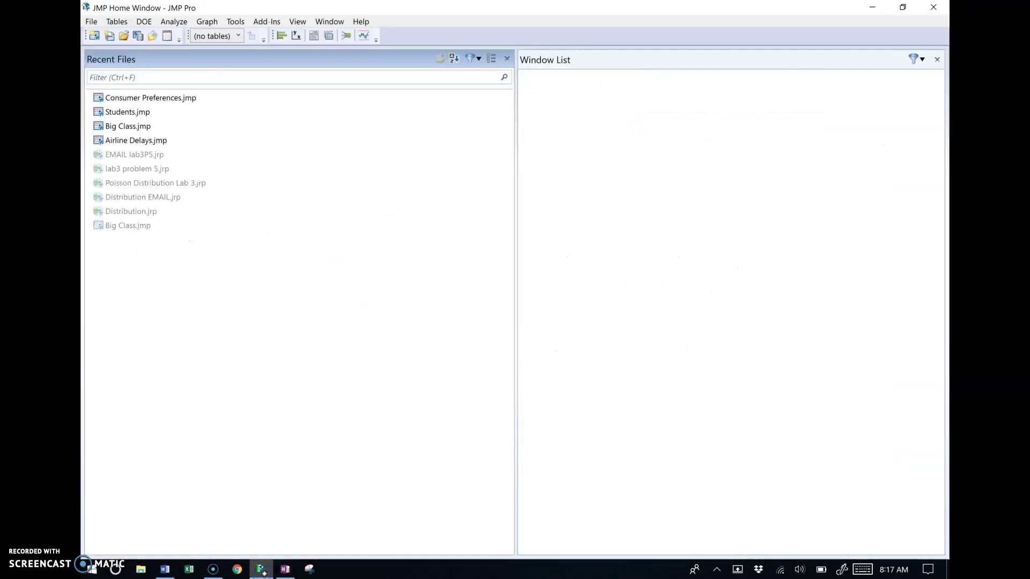
{"action": "left_click", "coordinate": [267, 22]}
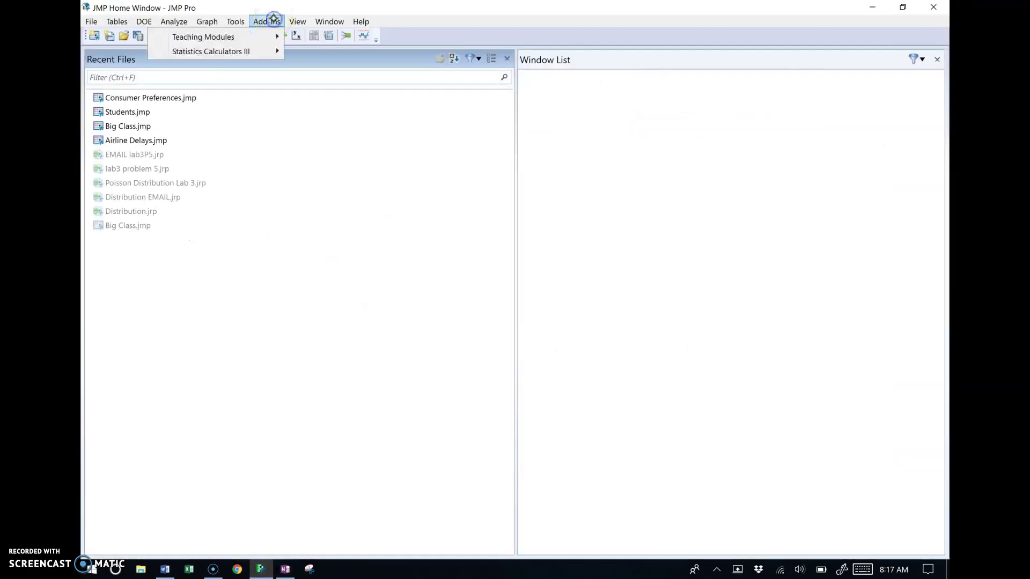
{"action": "left_click", "coordinate": [265, 52]}
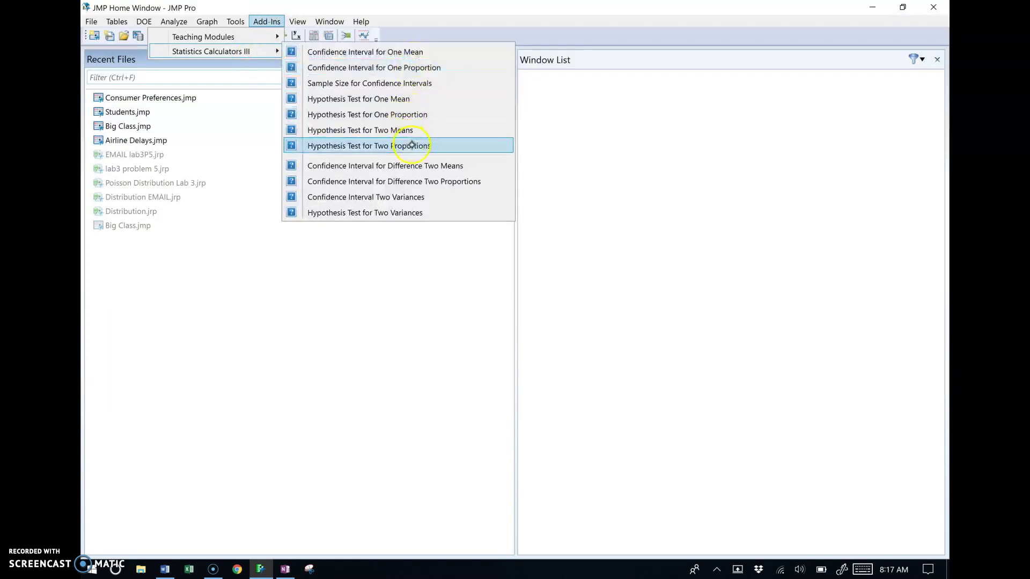
{"action": "left_click", "coordinate": [456, 167]}
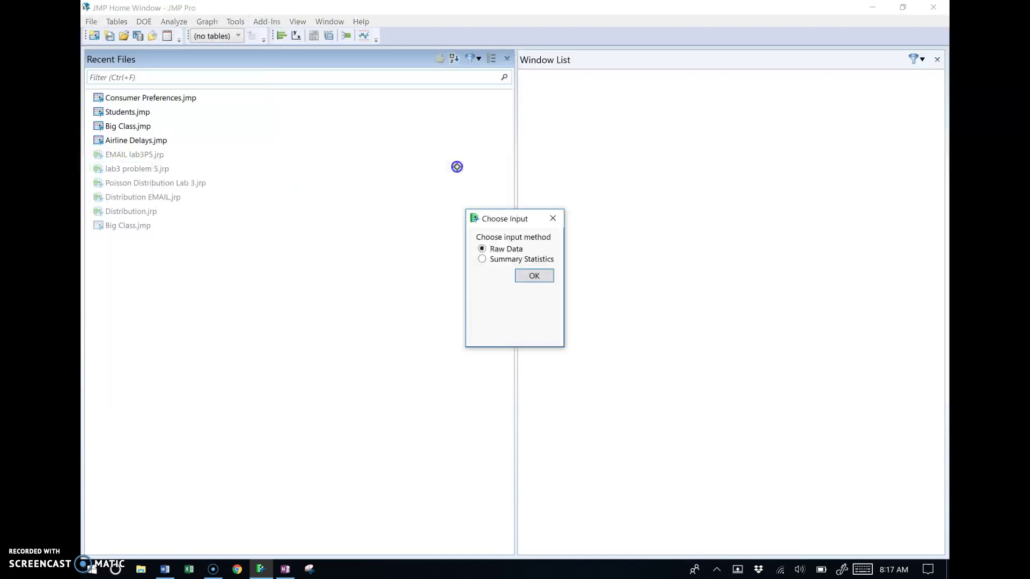
{"action": "left_click", "coordinate": [543, 259]}
{"action": "left_click", "coordinate": [541, 275]}
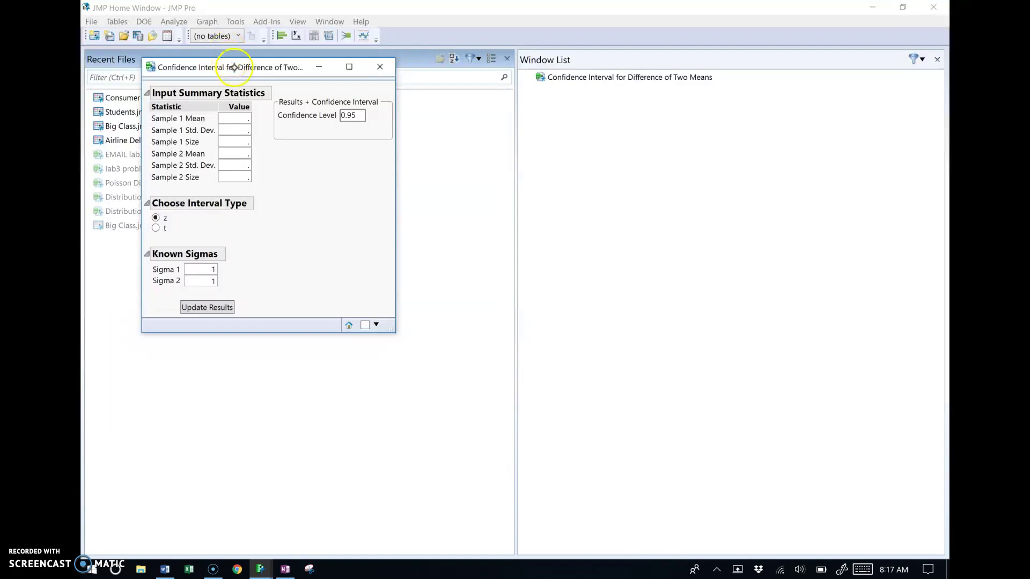
{"action": "left_click_drag", "start_coordinate": [234, 67], "coordinate": [494, 131]}
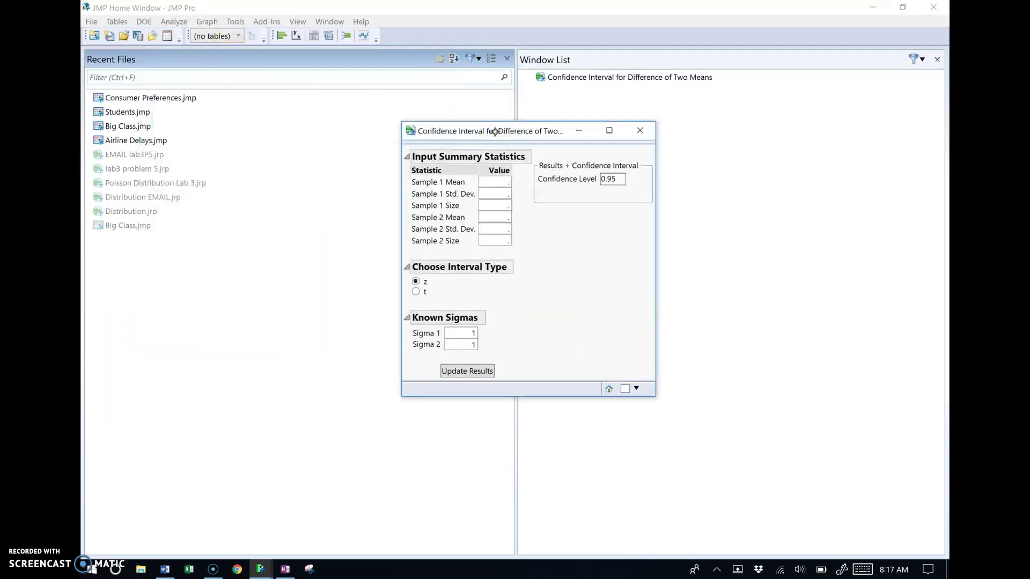
- Enter Sample 1 Mean 36.3 and Sample 1 Std. Dev. 48.2
{"action": "left_click", "coordinate": [509, 182]}
{"action": "left_click", "coordinate": [510, 182]}
{"action": "left_click", "coordinate": [862, 569]}
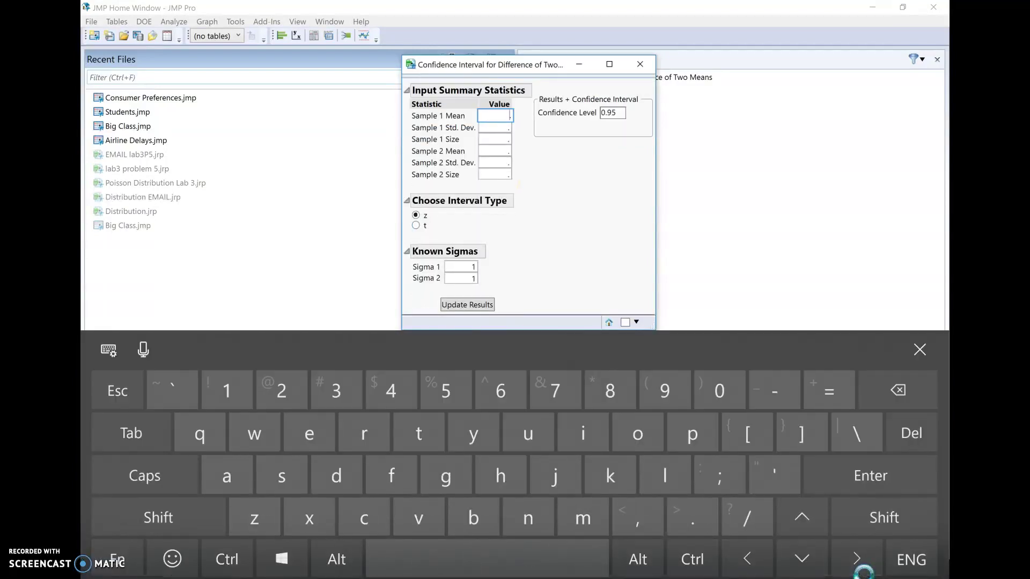
{"action": "type", "text": "36"}
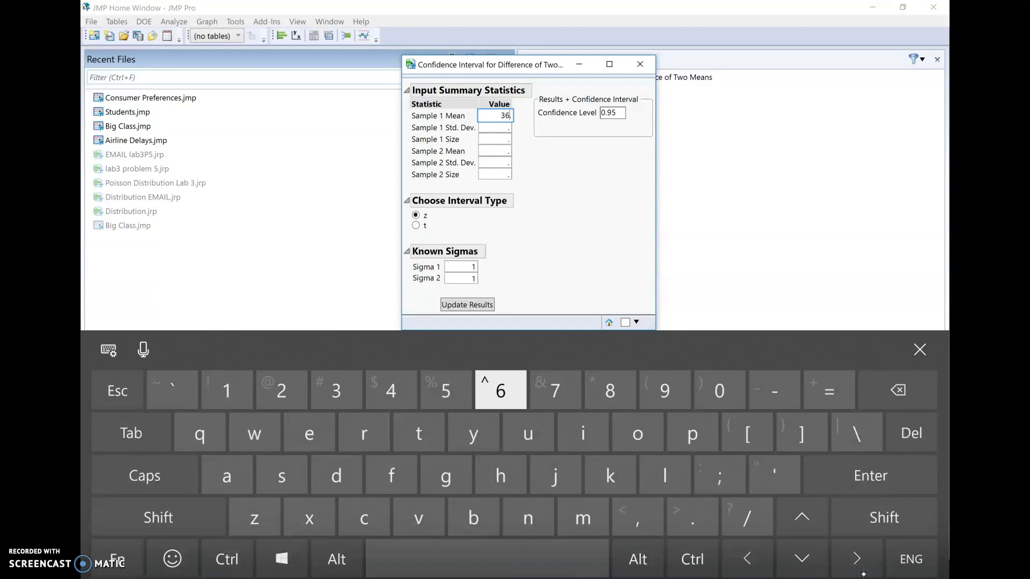
{"action": "type", "text": ".3."}
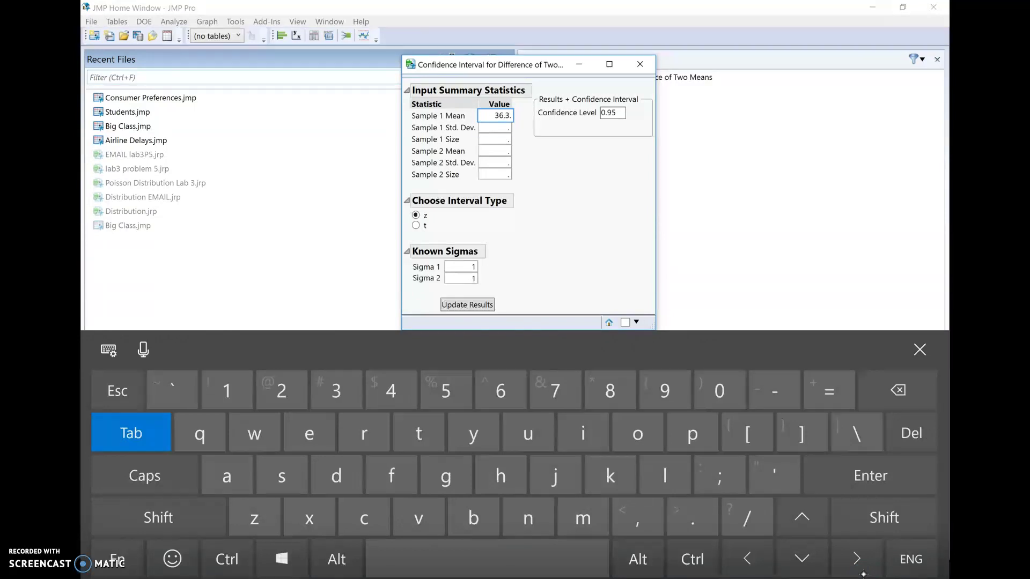
{"action": "key", "text": "Tab"}
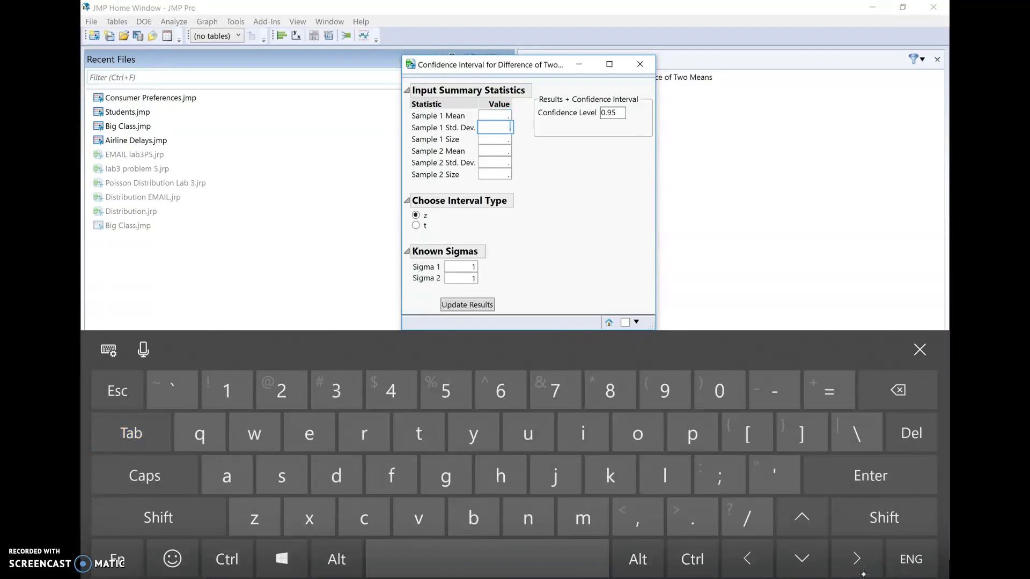
{"action": "left_click", "coordinate": [506, 116]}
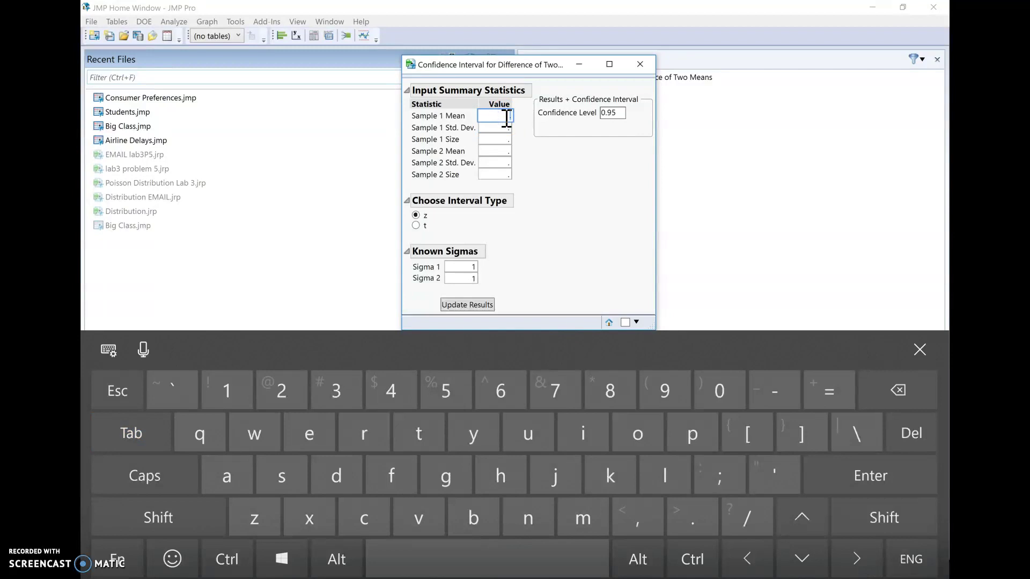
{"action": "type", "text": "363"}
{"action": "key", "text": "Tab"}
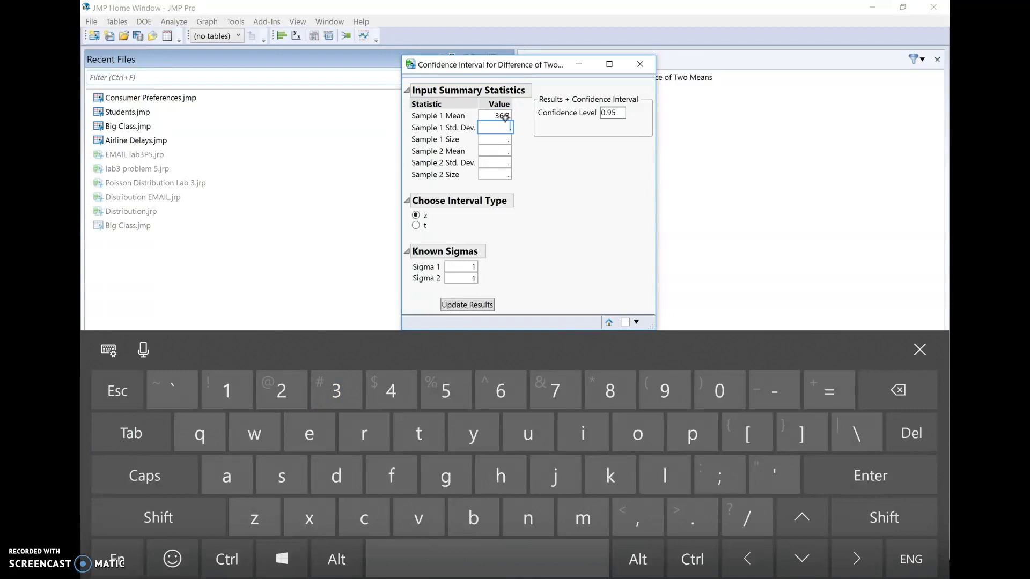
{"action": "type", "text": "48.2"}
{"action": "key", "text": "Tab"}
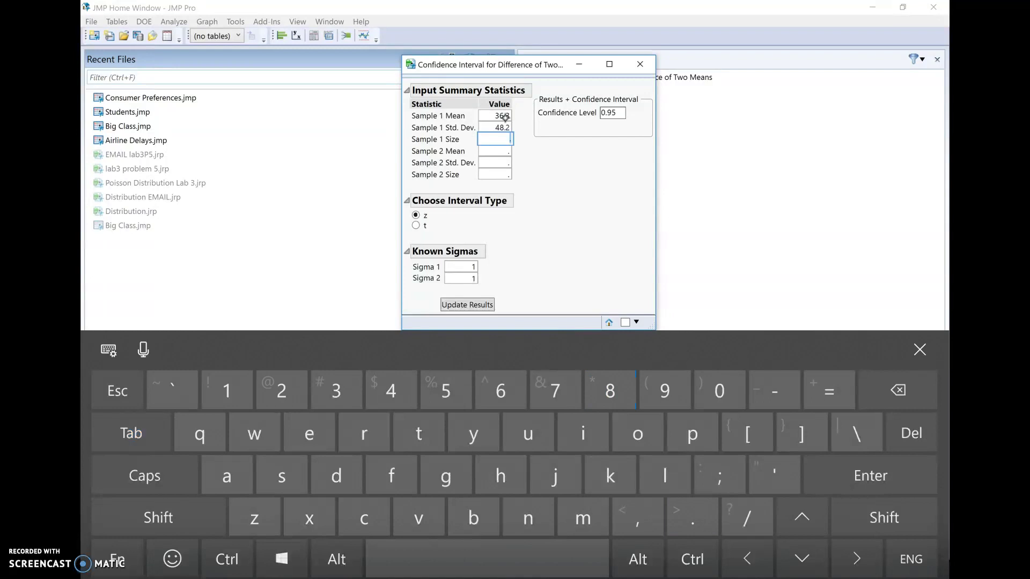
- Enter Sample 1 Size 55, Sample 2 Mean 42.5 and Sample 2 Std. Dev. 51.4
{"action": "type", "text": "55"}
{"action": "key", "text": "Tab"}
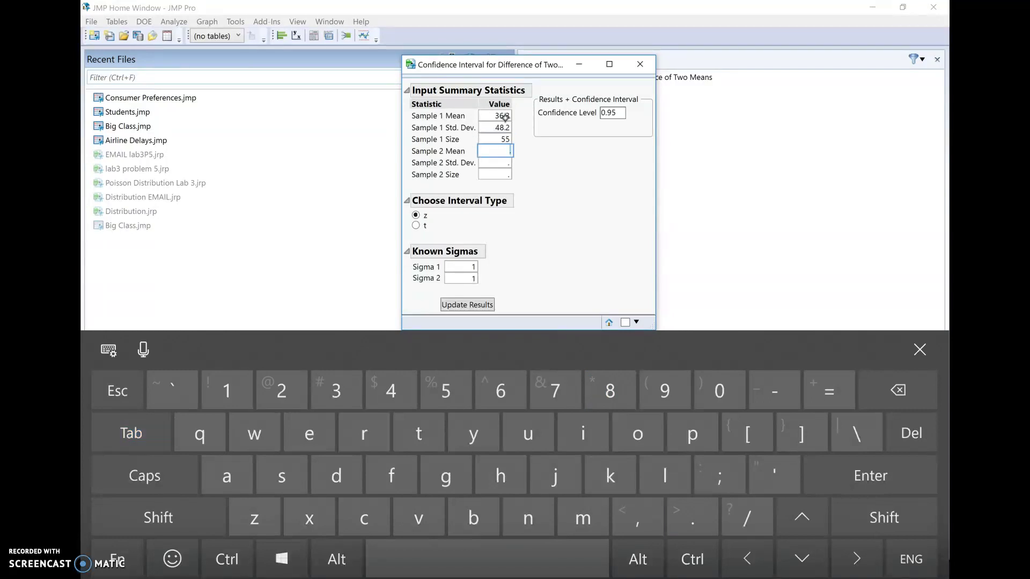
{"action": "type", "text": "42.5"}
{"action": "key", "text": "Tab"}
{"action": "type", "text": "51"}
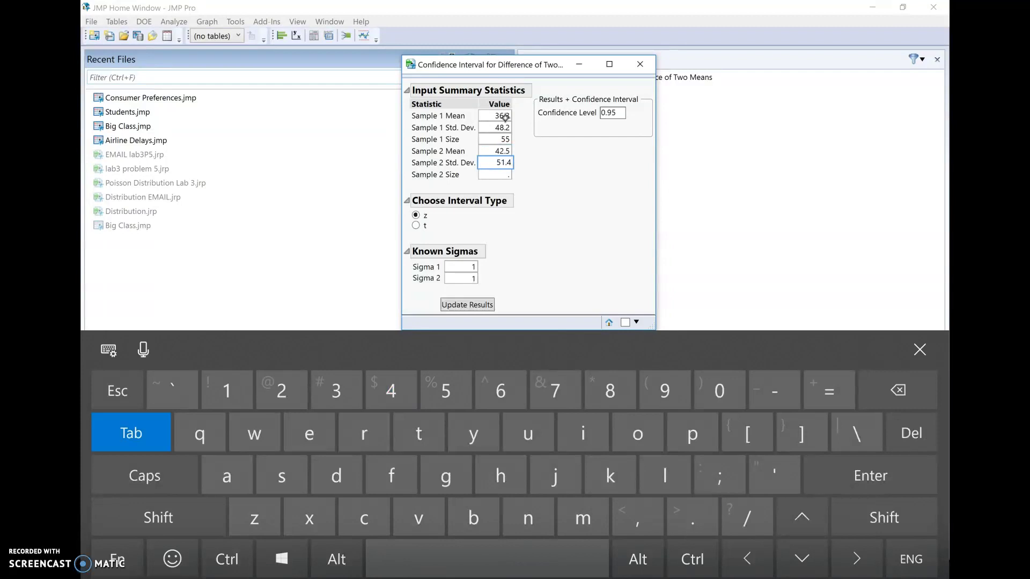
{"action": "key", "text": "Tab"}
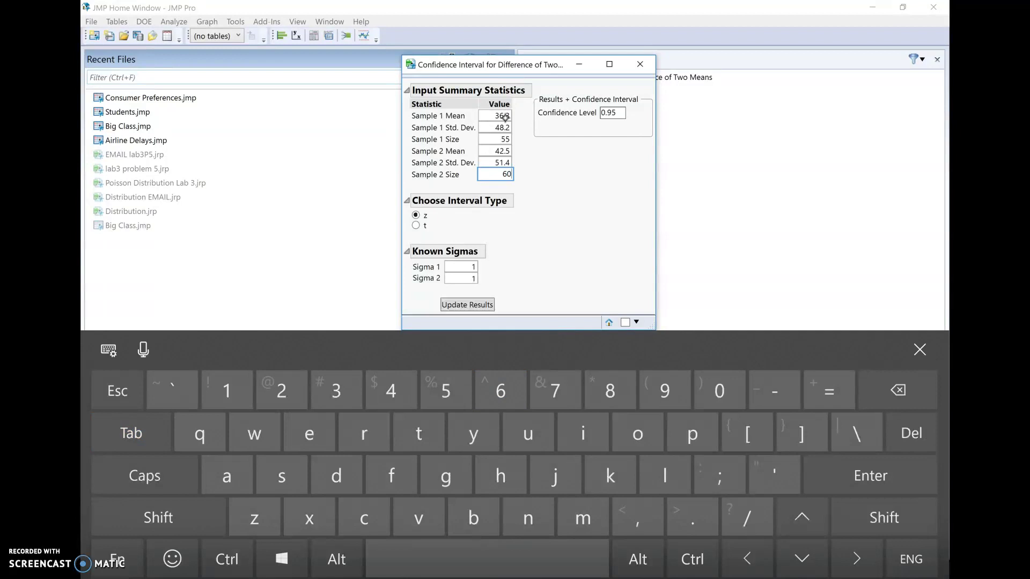
- Select the t interval and replace the 0.95 confidence level with .99
{"action": "left_click", "coordinate": [417, 225]}
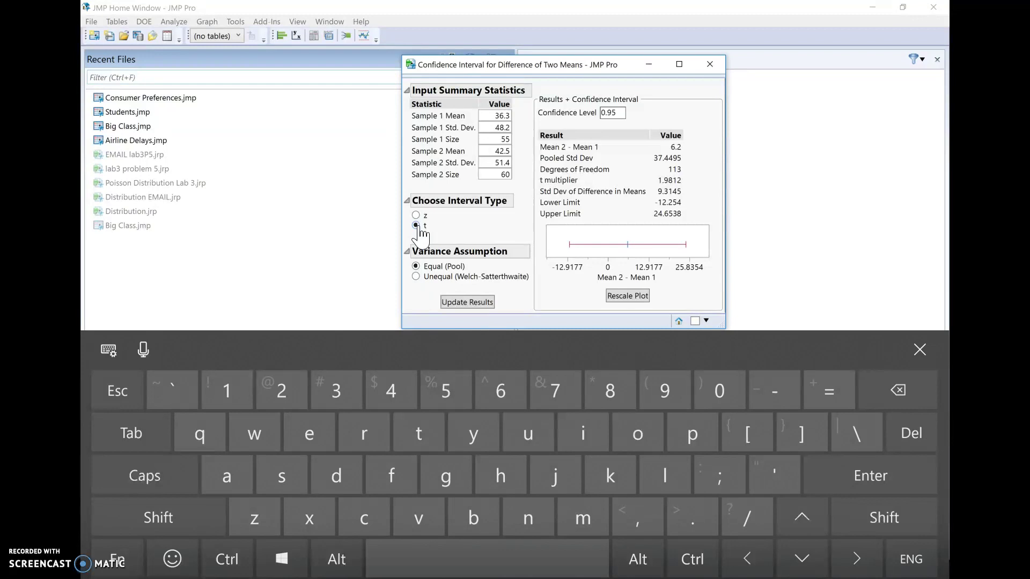
{"action": "double_click", "coordinate": [617, 112]}
{"action": "type", "text": "."}
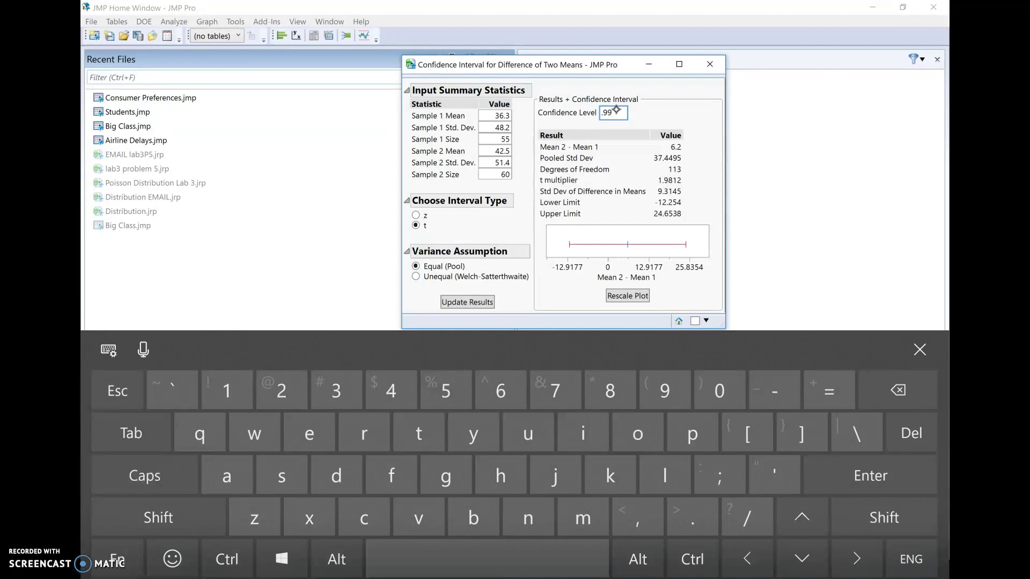
{"action": "left_click", "coordinate": [919, 350]}
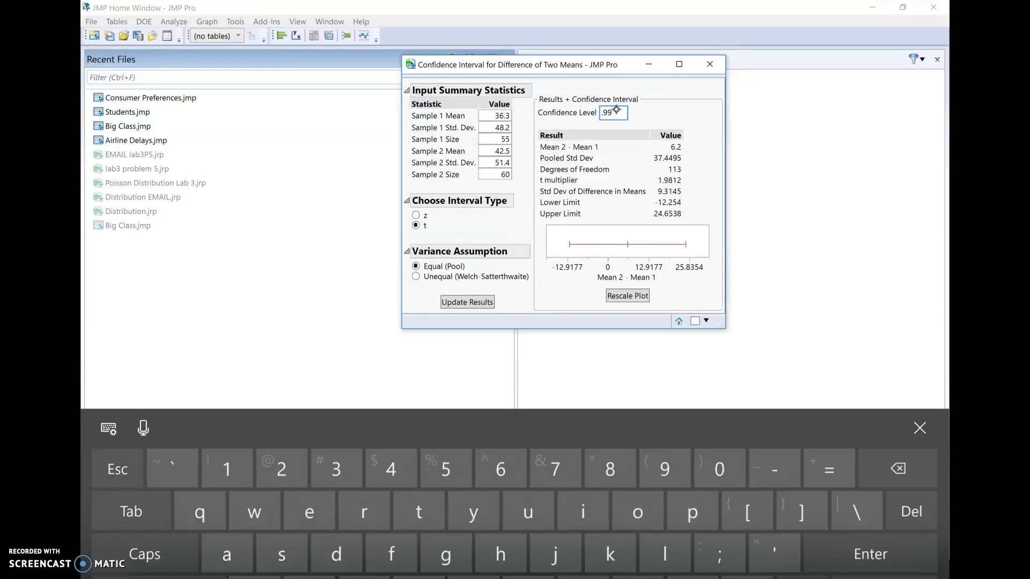
- Highlight α = .01 in green in OneNote, then go back to JMP's two-means interval window
{"action": "left_click", "coordinate": [285, 570]}
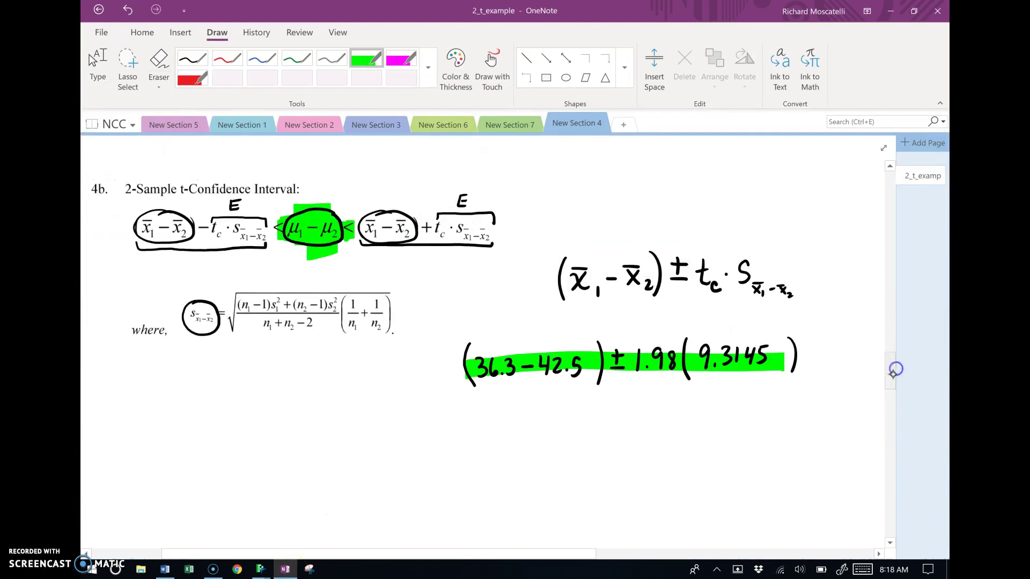
{"action": "left_click", "coordinate": [892, 11]}
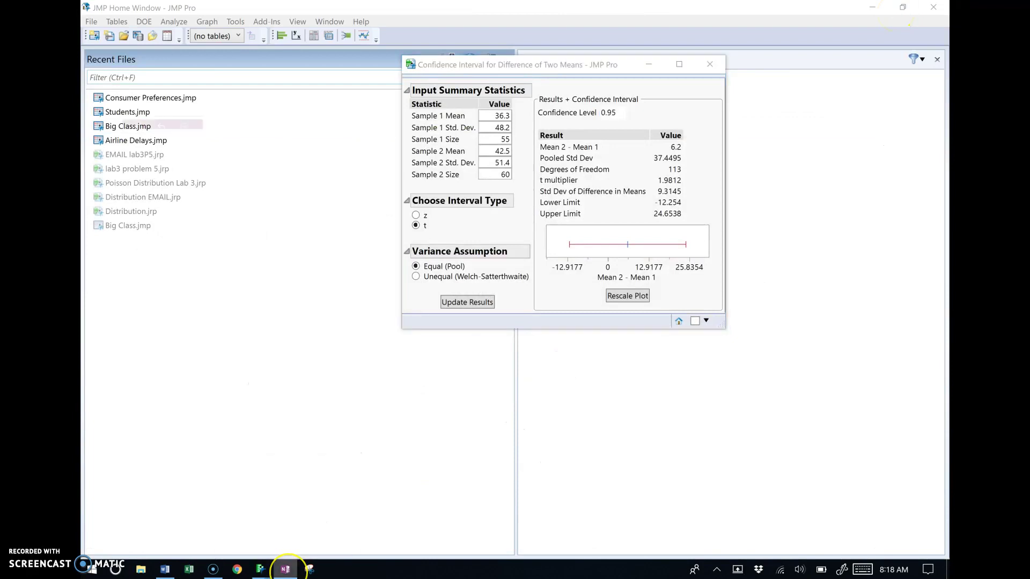
{"action": "left_click", "coordinate": [286, 569]}
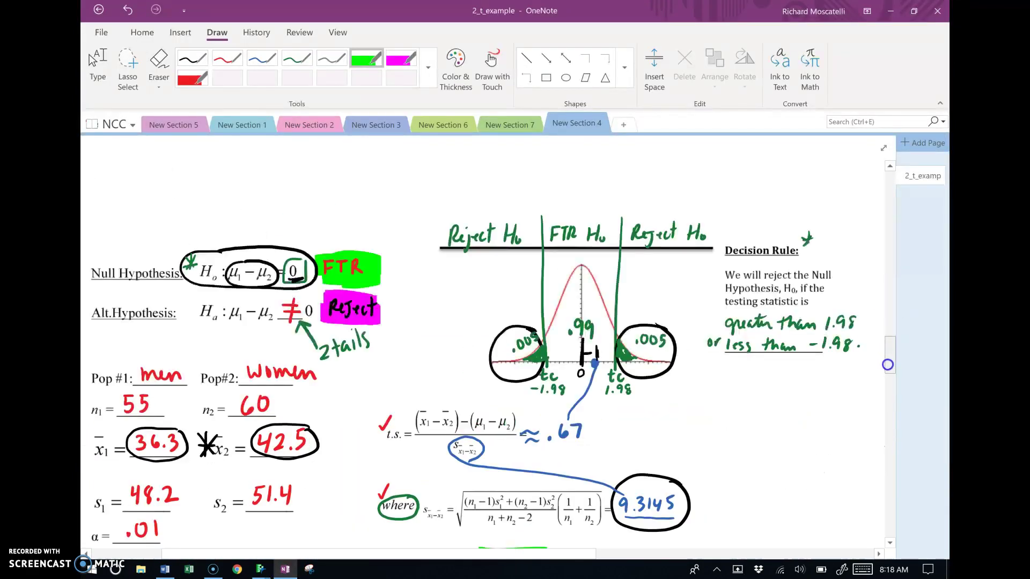
{"action": "left_click", "coordinate": [886, 382]}
{"action": "left_click_drag", "start_coordinate": [886, 383], "coordinate": [886, 374]}
{"action": "mouse_move", "coordinate": [167, 334]}
{"action": "left_mouse_down"}
{"action": "mouse_move", "coordinate": [160, 366]}
{"action": "mouse_move", "coordinate": [152, 335]}
{"action": "left_mouse_up"}
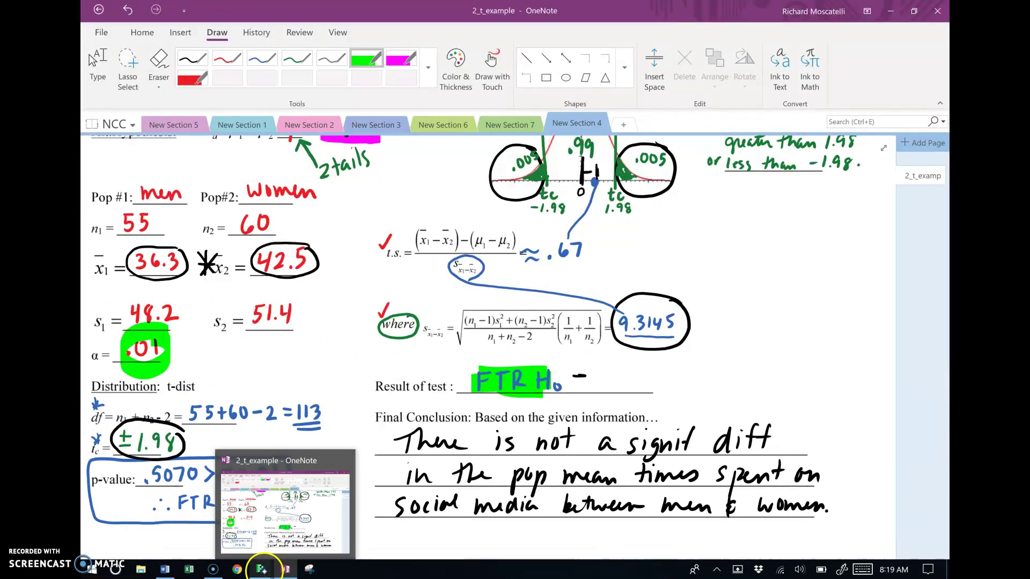
{"action": "left_click", "coordinate": [261, 569]}
{"action": "left_click", "coordinate": [345, 511]}
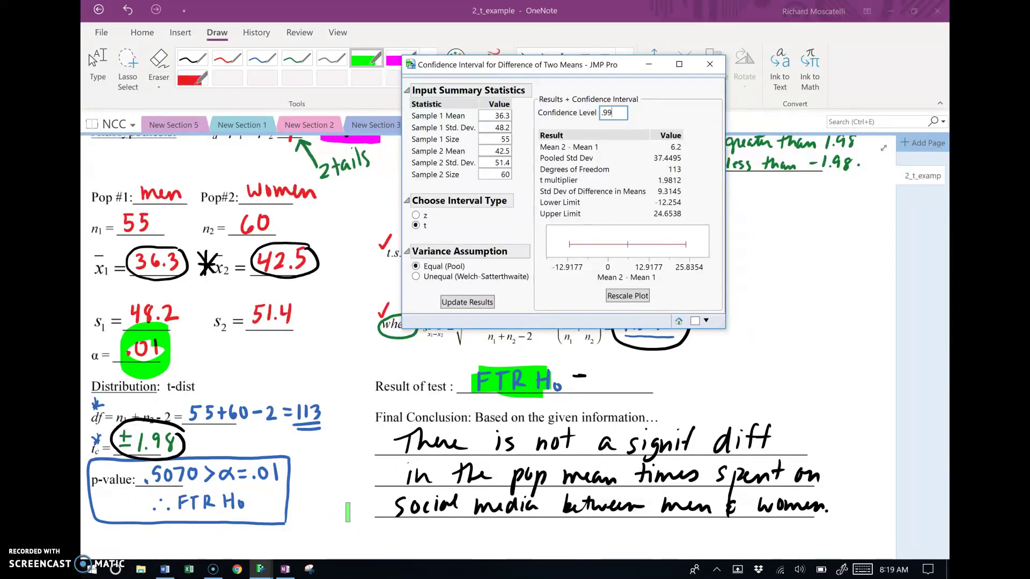
- Apply the .99 level in JMP, giving limits -18.204 and 30.6044, then return to OneNote
{"action": "double_click", "coordinate": [503, 163]}
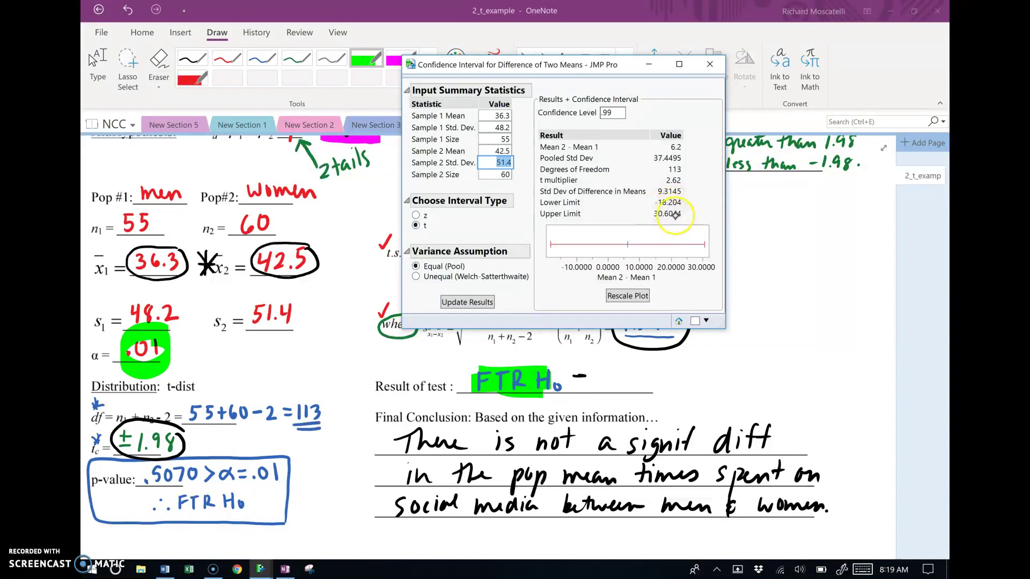
{"action": "left_click", "coordinate": [284, 570]}
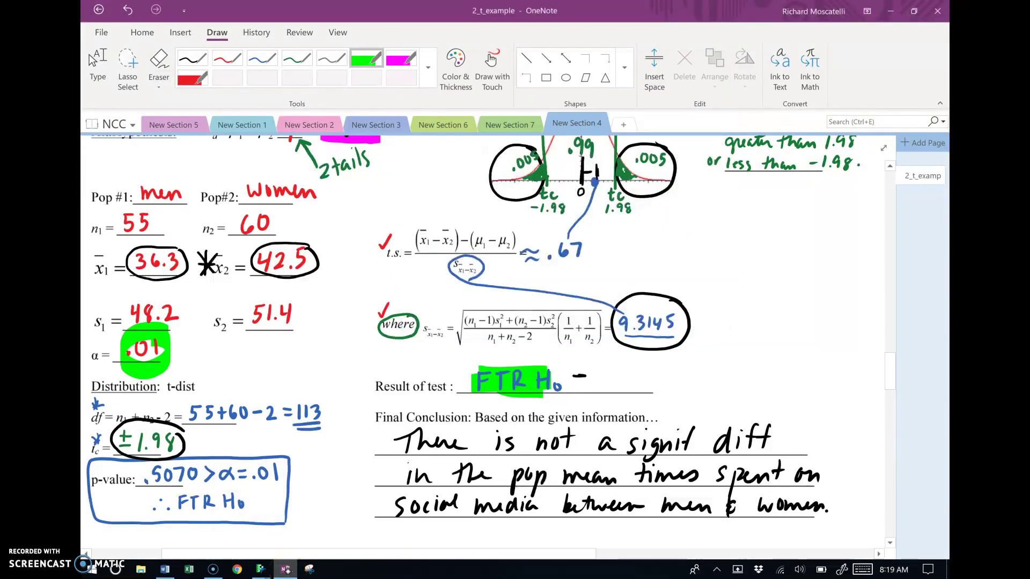
- Erase the stray green stroke and write the lower limit -18.2 in blue ink
{"action": "left_click_drag", "start_coordinate": [890, 376], "coordinate": [887, 471]}
{"action": "left_click_drag", "start_coordinate": [478, 375], "coordinate": [476, 429]}
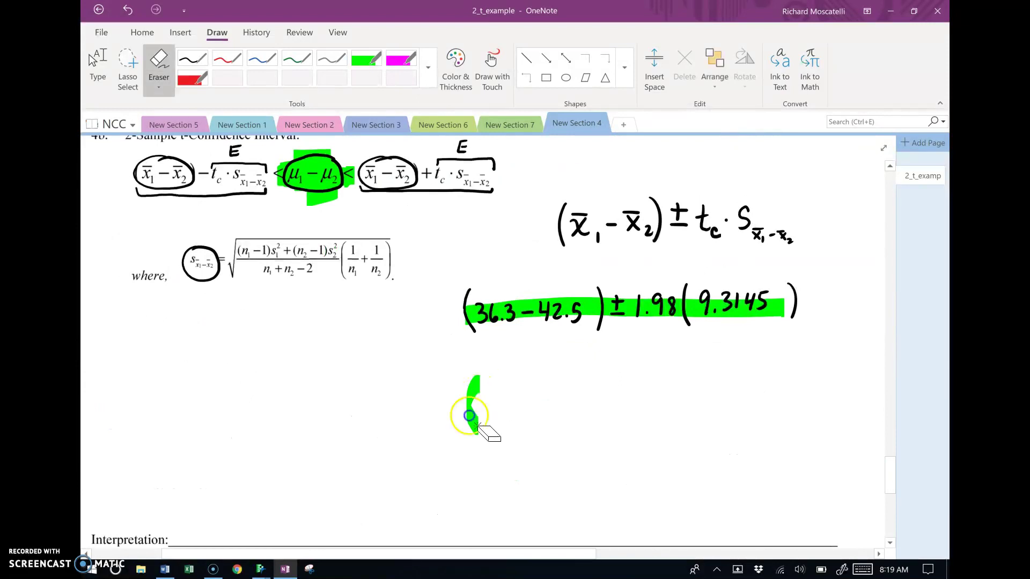
{"action": "mouse_move", "coordinate": [475, 412]}
{"action": "left_mouse_down"}
{"action": "mouse_move", "coordinate": [476, 397]}
{"action": "mouse_move", "coordinate": [465, 423]}
{"action": "mouse_move", "coordinate": [497, 396]}
{"action": "mouse_move", "coordinate": [504, 410]}
{"action": "mouse_move", "coordinate": [516, 394]}
{"action": "mouse_move", "coordinate": [556, 406]}
{"action": "left_mouse_up"}
{"action": "left_click", "coordinate": [262, 58]}
{"action": "left_click", "coordinate": [534, 406]}
{"action": "left_click_drag", "start_coordinate": [569, 406], "coordinate": [566, 420]}
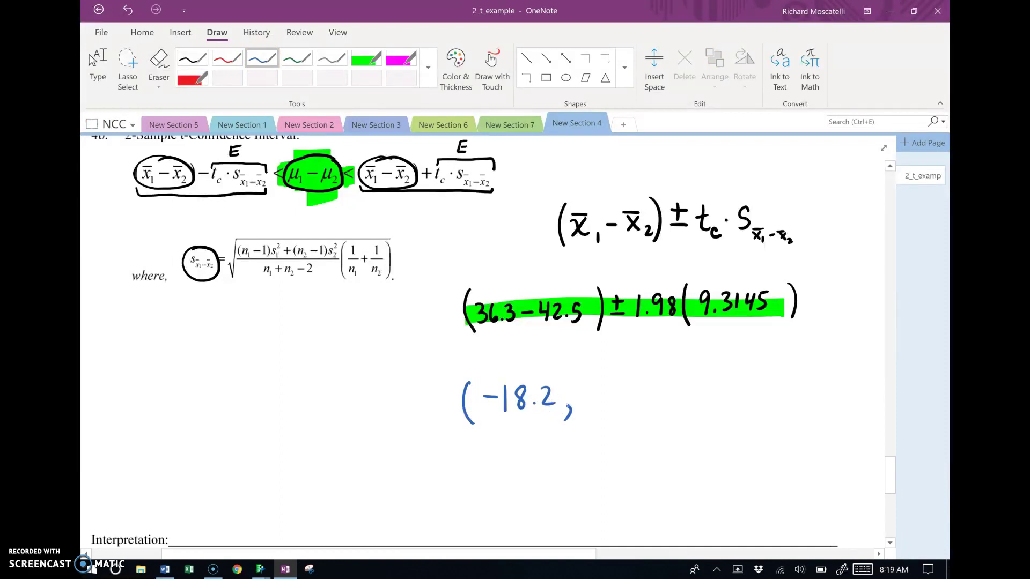
- Check the JMP limits and write the upper limit 30.6, closing (-18.2, 30.6)
{"action": "mouse_move", "coordinate": [260, 569]}
{"action": "left_click", "coordinate": [350, 497]}
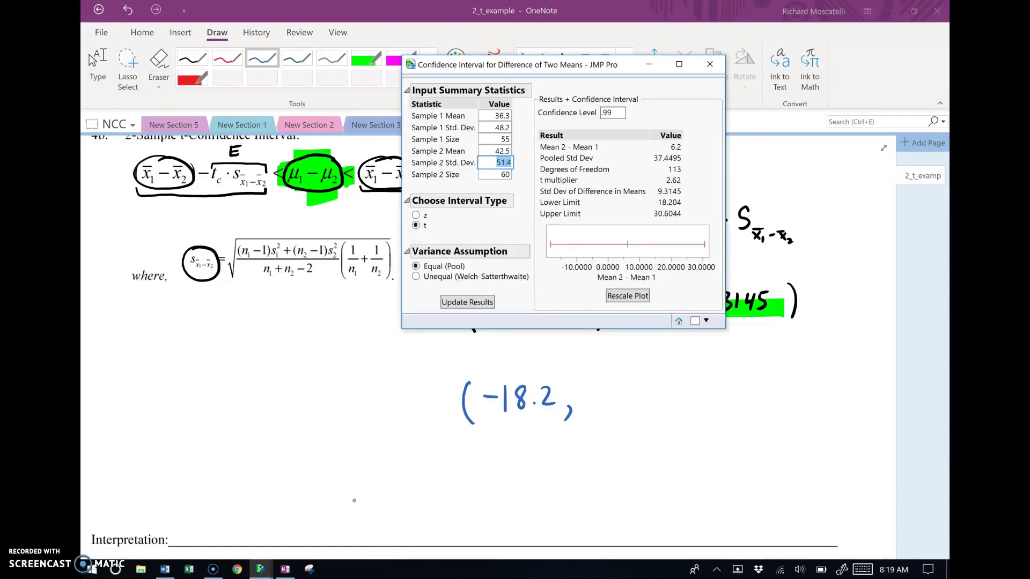
{"action": "left_click", "coordinate": [285, 569]}
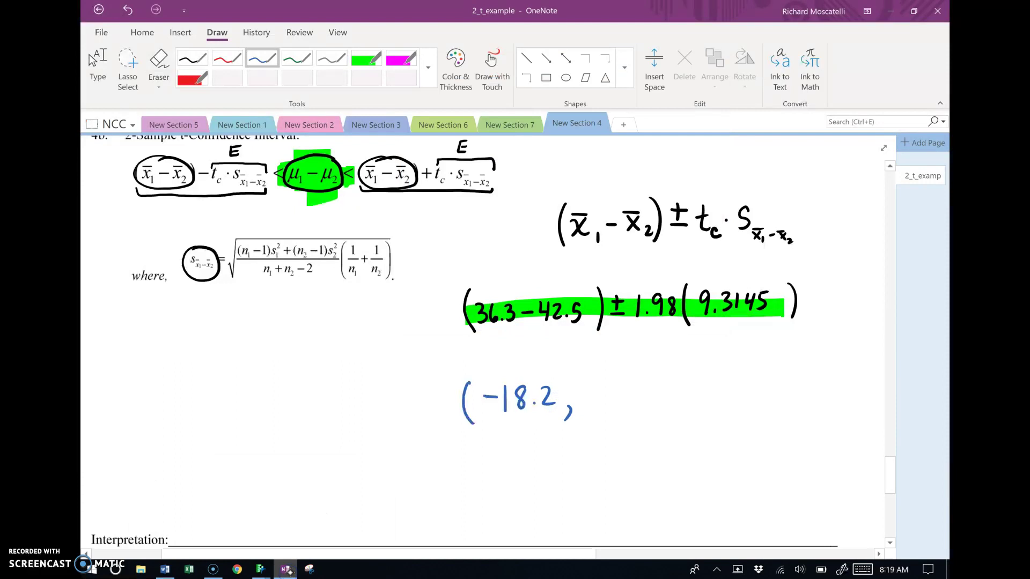
{"action": "mouse_move", "coordinate": [590, 391]}
{"action": "left_mouse_down"}
{"action": "mouse_move", "coordinate": [590, 412]}
{"action": "mouse_move", "coordinate": [617, 388]}
{"action": "mouse_move", "coordinate": [663, 422]}
{"action": "left_mouse_up"}
{"action": "left_click", "coordinate": [632, 410]}
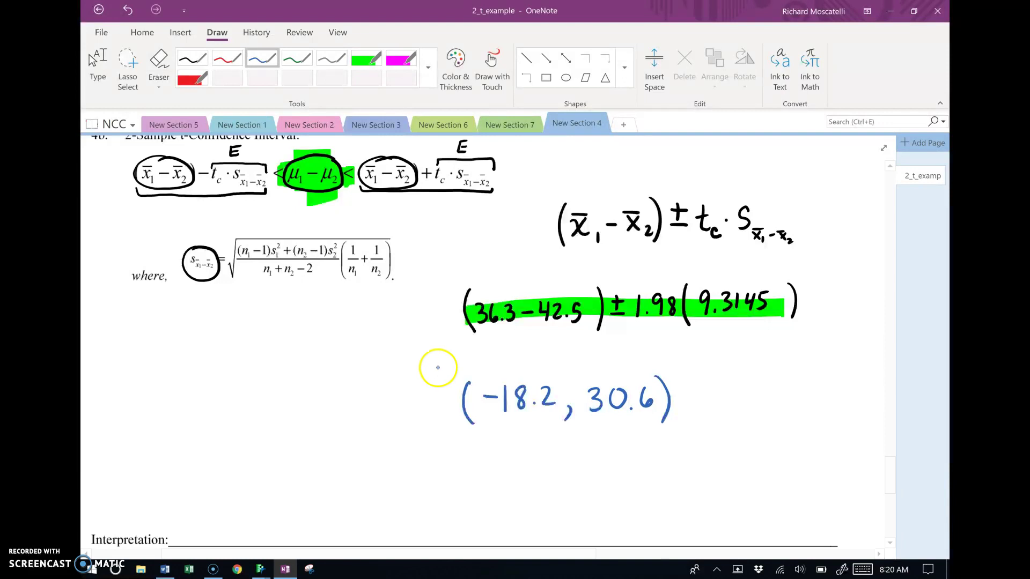
- Star the interval, arrow down to -18.2 < μ1-μ2 < 30.6, and underline μ1-μ2
{"action": "left_click_drag", "start_coordinate": [435, 365], "coordinate": [445, 382]}
{"action": "left_click_drag", "start_coordinate": [447, 363], "coordinate": [441, 385]}
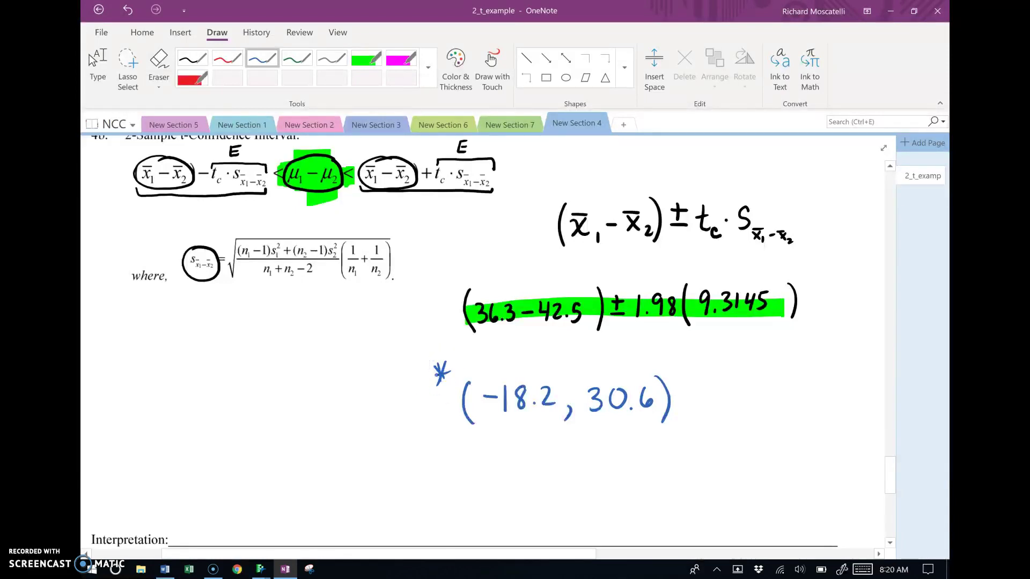
{"action": "mouse_move", "coordinate": [143, 207]}
{"action": "left_mouse_down"}
{"action": "mouse_move", "coordinate": [111, 299]}
{"action": "mouse_move", "coordinate": [116, 354]}
{"action": "mouse_move", "coordinate": [130, 344]}
{"action": "left_mouse_up"}
{"action": "left_click_drag", "start_coordinate": [105, 400], "coordinate": [115, 400]}
{"action": "mouse_move", "coordinate": [124, 392]}
{"action": "left_mouse_down"}
{"action": "mouse_move", "coordinate": [123, 420]}
{"action": "mouse_move", "coordinate": [141, 399]}
{"action": "mouse_move", "coordinate": [134, 417]}
{"action": "left_mouse_up"}
{"action": "left_click", "coordinate": [147, 411]}
{"action": "mouse_move", "coordinate": [150, 398]}
{"action": "left_mouse_down"}
{"action": "mouse_move", "coordinate": [163, 414]}
{"action": "mouse_move", "coordinate": [221, 397]}
{"action": "mouse_move", "coordinate": [225, 410]}
{"action": "mouse_move", "coordinate": [287, 395]}
{"action": "mouse_move", "coordinate": [294, 411]}
{"action": "mouse_move", "coordinate": [306, 395]}
{"action": "mouse_move", "coordinate": [354, 405]}
{"action": "left_mouse_up"}
{"action": "left_click_drag", "start_coordinate": [201, 427], "coordinate": [266, 431]}
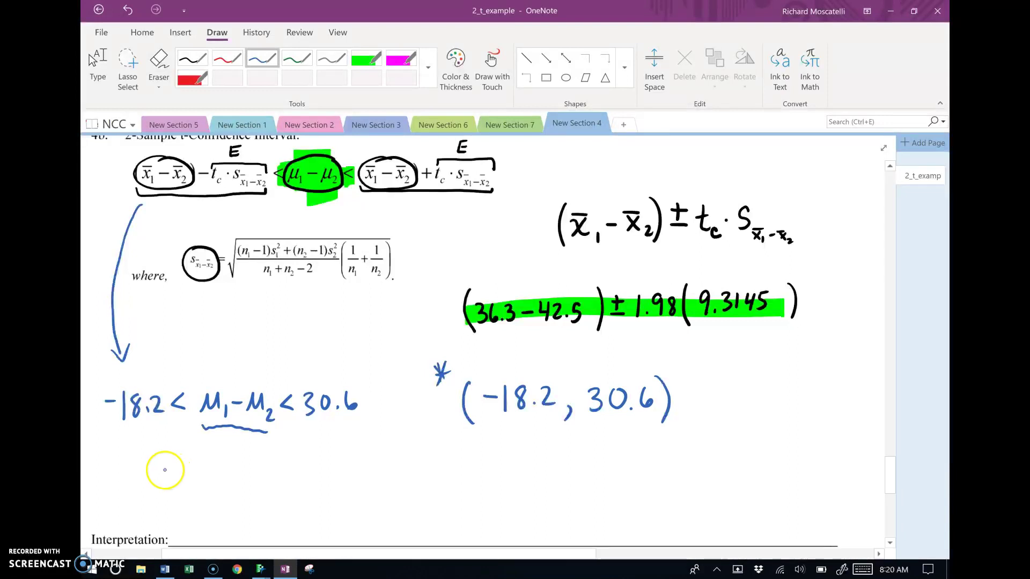
- Write '*Note: 0 is inside' with an arrow to the interval, then arrow the 0 in H0
{"action": "left_click_drag", "start_coordinate": [163, 462], "coordinate": [180, 485]}
{"action": "mouse_move", "coordinate": [179, 464]}
{"action": "left_mouse_down"}
{"action": "mouse_move", "coordinate": [164, 487]}
{"action": "mouse_move", "coordinate": [203, 461]}
{"action": "mouse_move", "coordinate": [246, 476]}
{"action": "mouse_move", "coordinate": [236, 459]}
{"action": "left_mouse_up"}
{"action": "left_click_drag", "start_coordinate": [192, 489], "coordinate": [249, 484]}
{"action": "left_click", "coordinate": [255, 465]}
{"action": "left_click", "coordinate": [254, 478]}
{"action": "mouse_move", "coordinate": [292, 456]}
{"action": "left_mouse_down"}
{"action": "mouse_move", "coordinate": [324, 479]}
{"action": "mouse_move", "coordinate": [407, 468]}
{"action": "mouse_move", "coordinate": [434, 476]}
{"action": "mouse_move", "coordinate": [465, 473]}
{"action": "mouse_move", "coordinate": [504, 436]}
{"action": "left_mouse_up"}
{"action": "left_click", "coordinate": [324, 452]}
{"action": "left_click_drag", "start_coordinate": [491, 445], "coordinate": [505, 453]}
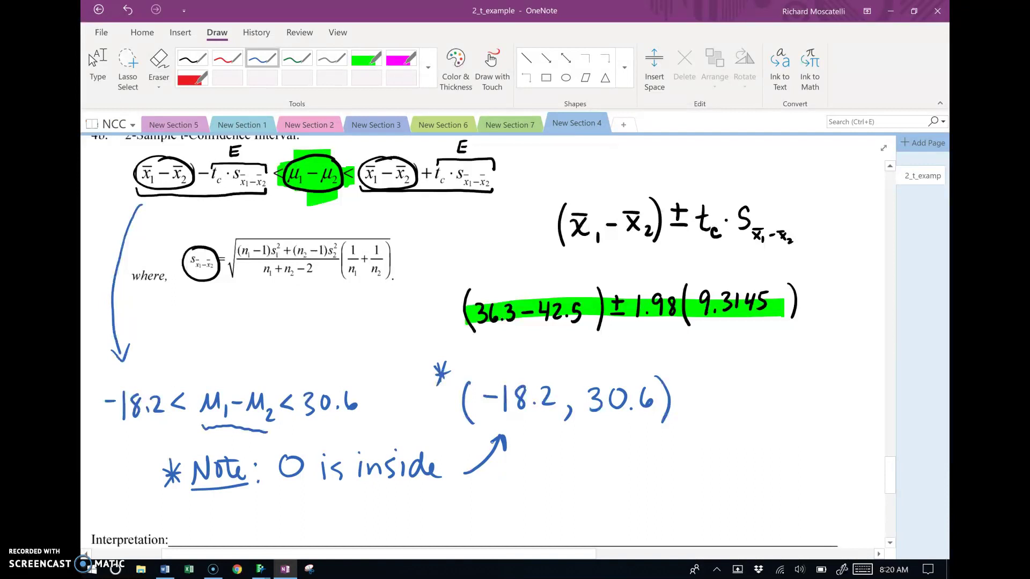
{"action": "left_click_drag", "start_coordinate": [892, 471], "coordinate": [887, 355]}
{"action": "mouse_move", "coordinate": [290, 188]}
{"action": "left_mouse_down"}
{"action": "mouse_move", "coordinate": [290, 242]}
{"action": "mouse_move", "coordinate": [299, 230]}
{"action": "left_mouse_up"}
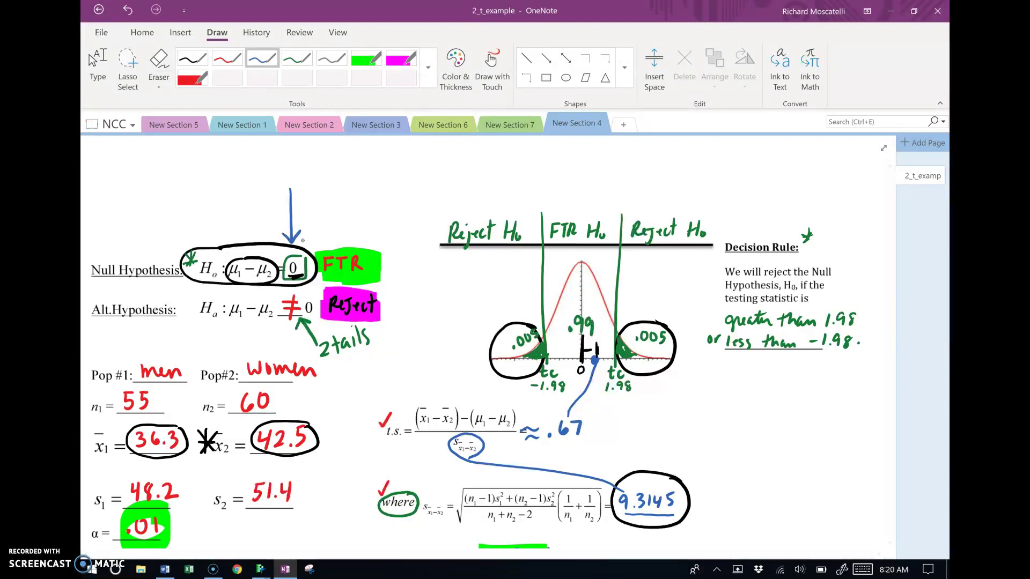
- Draw a blue stroke beside the green FTR box and scroll down to the 4b interval work
{"action": "left_click_drag", "start_coordinate": [369, 262], "coordinate": [395, 237]}
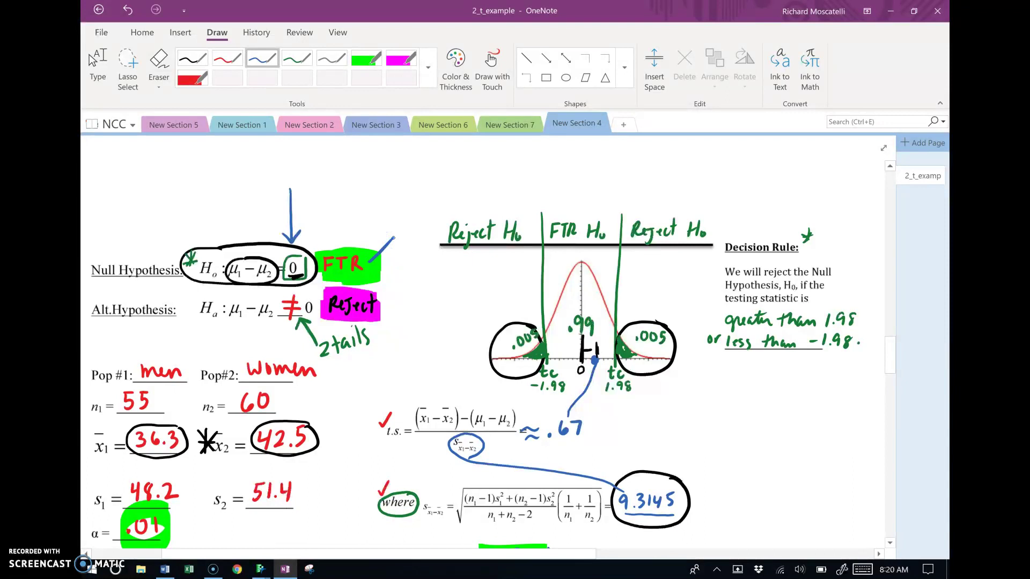
{"action": "left_click_drag", "start_coordinate": [889, 370], "coordinate": [882, 478]}
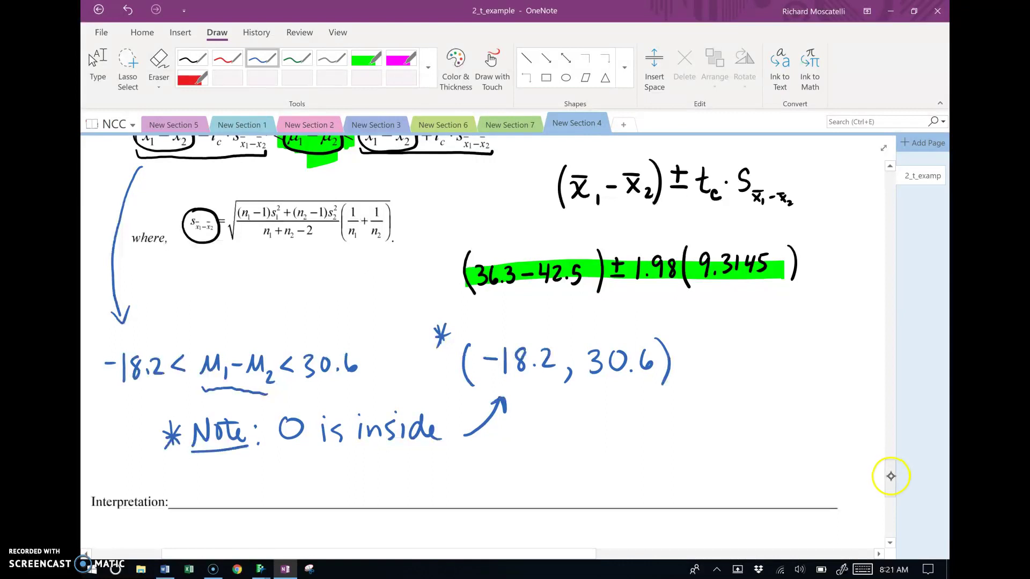
- Underline the interval (-18.2, 30.6) in blue, then scroll back up to the Null Hypothesis section
{"action": "mouse_move", "coordinate": [889, 472]}
{"action": "left_mouse_down"}
{"action": "mouse_move", "coordinate": [890, 506]}
{"action": "mouse_move", "coordinate": [893, 476]}
{"action": "left_mouse_up"}
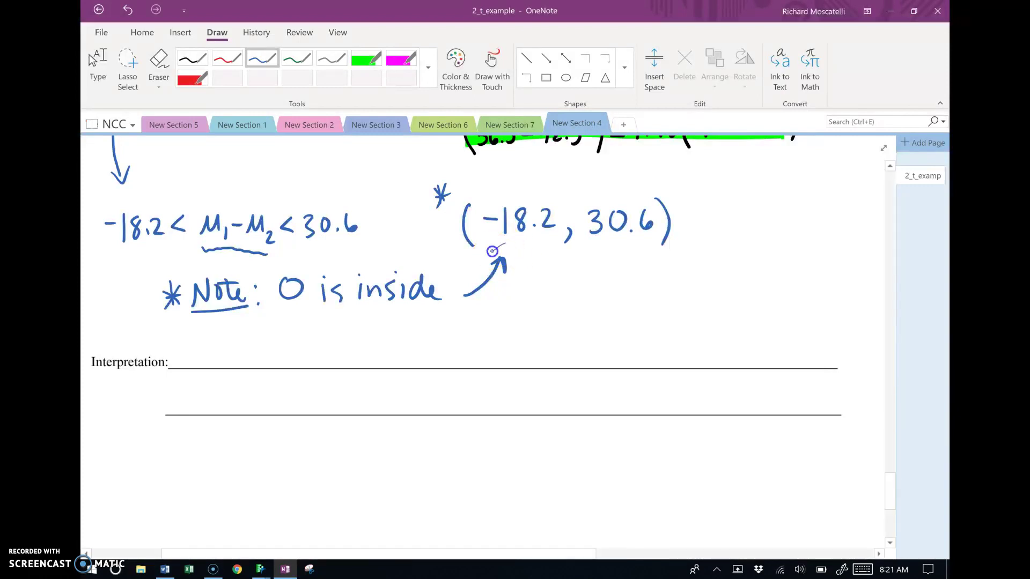
{"action": "left_click_drag", "start_coordinate": [491, 250], "coordinate": [659, 259]}
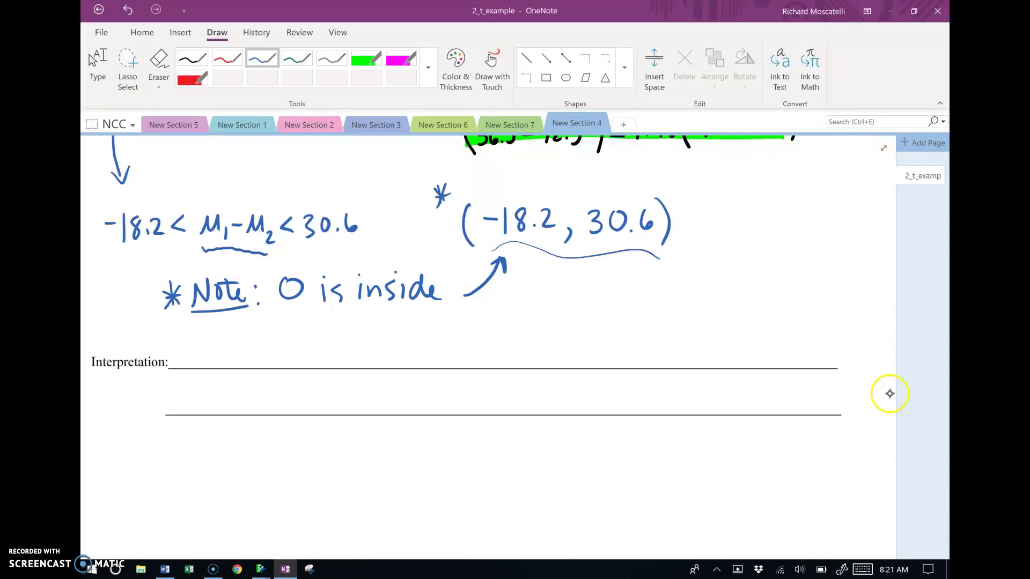
{"action": "left_click_drag", "start_coordinate": [892, 480], "coordinate": [892, 462]}
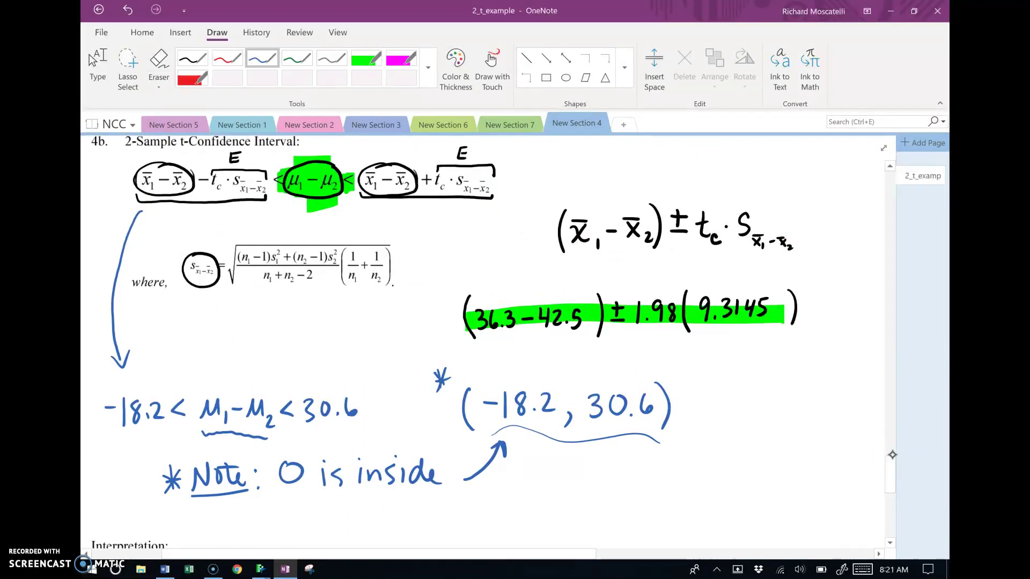
{"action": "left_click_drag", "start_coordinate": [891, 455], "coordinate": [896, 353]}
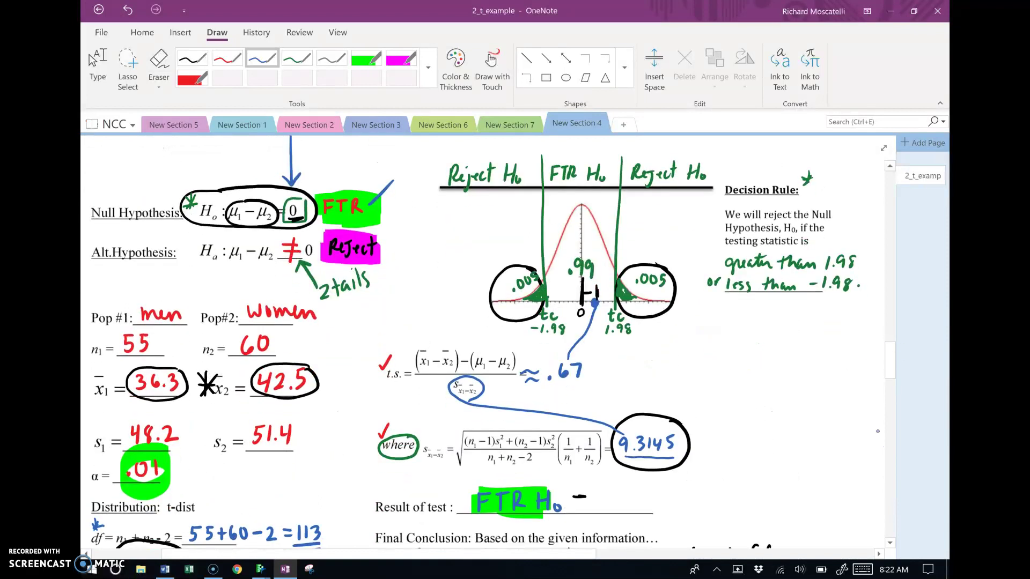
- Scroll back to the 4b 2-Sample t-Confidence Interval heading showing the (−18.2, 30.6) result
{"action": "left_click", "coordinate": [878, 425]}
{"action": "left_click_drag", "start_coordinate": [890, 363], "coordinate": [874, 486]}
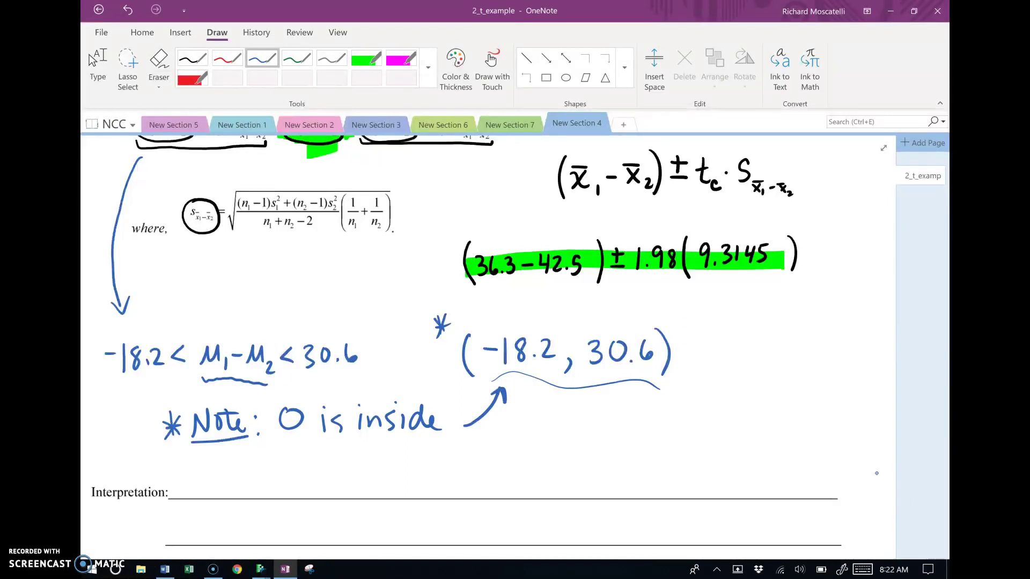
{"action": "scroll", "coordinate": [891, 466], "scroll_direction": "up", "scroll_amount": 3}
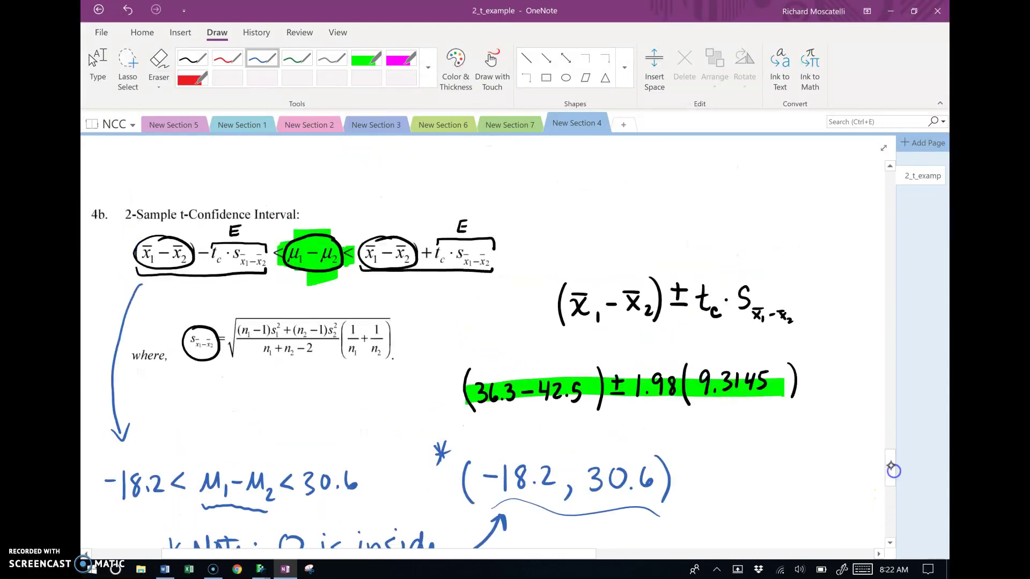